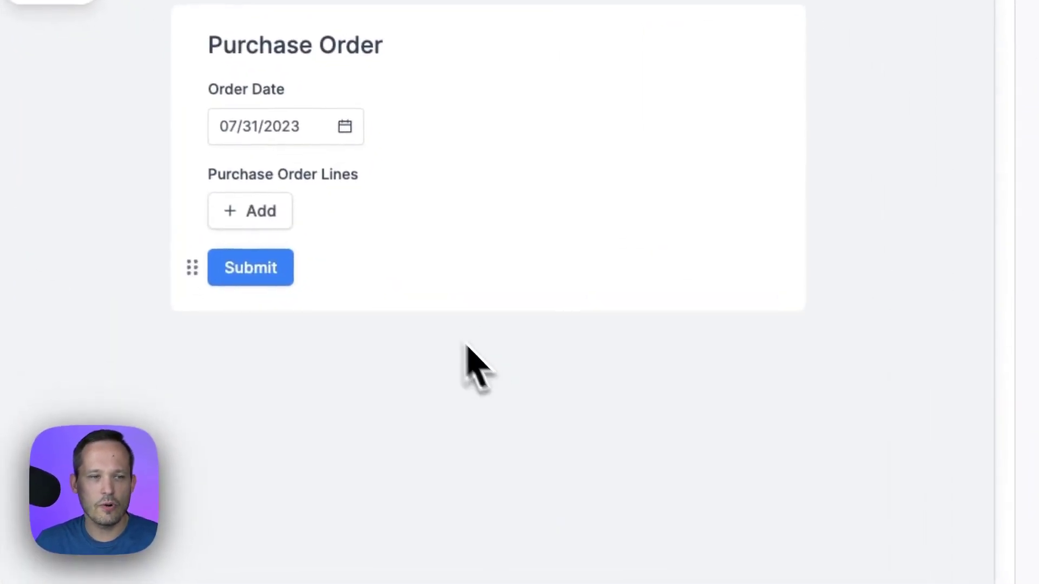
# From the Purchase Order Lines field settings, open the record creation form for new order lines
pyautogui.click(337, 227)
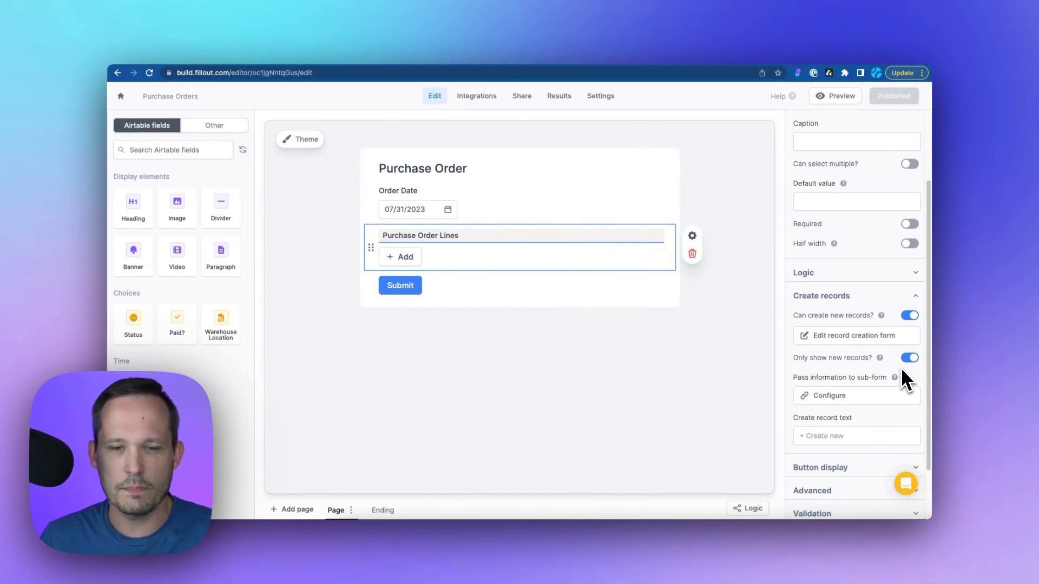
pyautogui.scroll(-1, 907, 380)
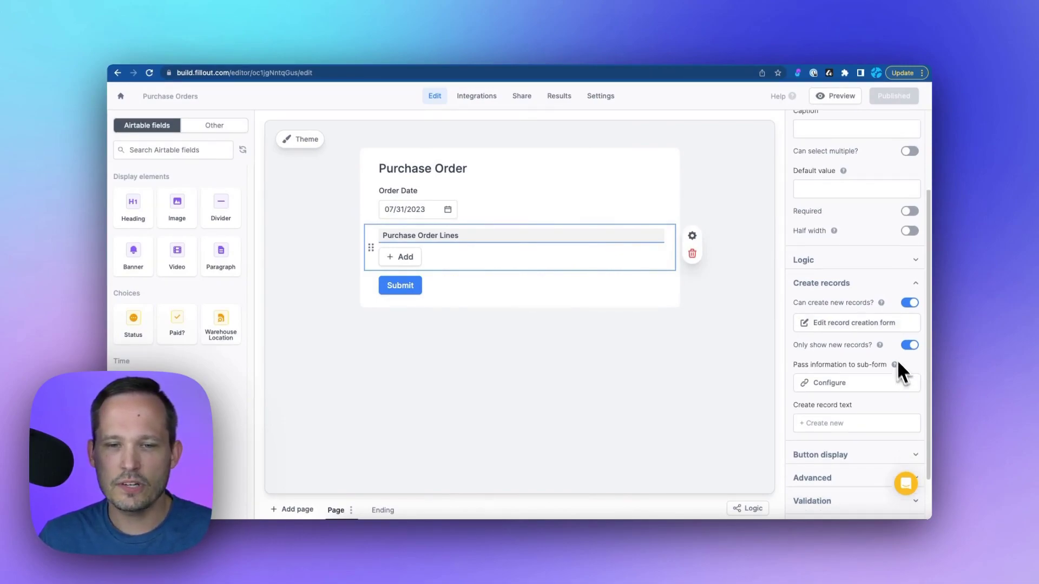
pyautogui.click(876, 324)
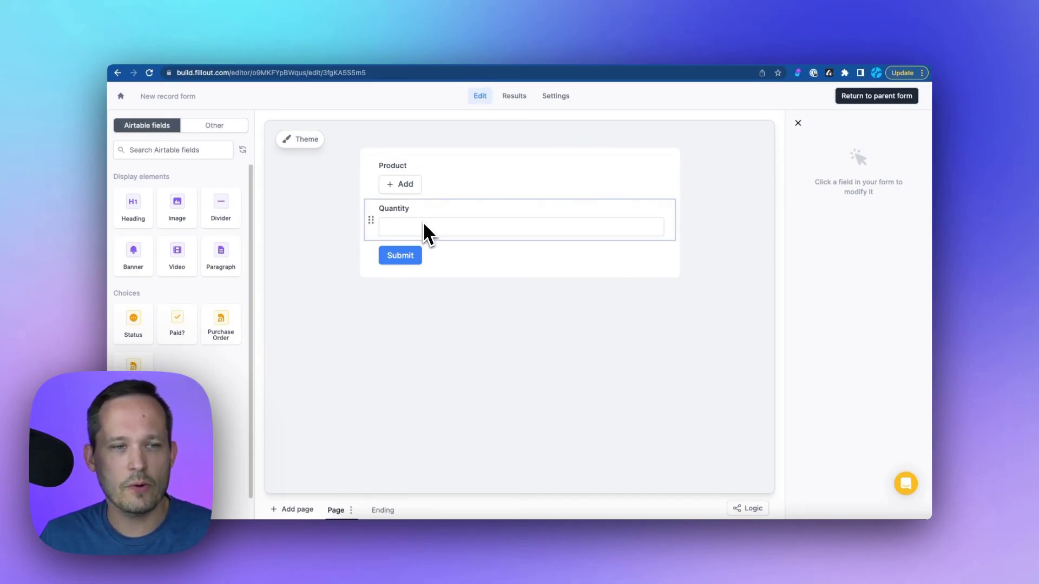
# Add a manufacturer_id URL parameter with sample value 101, then go back to the sub-form's fields
pyautogui.click(554, 98)
pyautogui.click(305, 220)
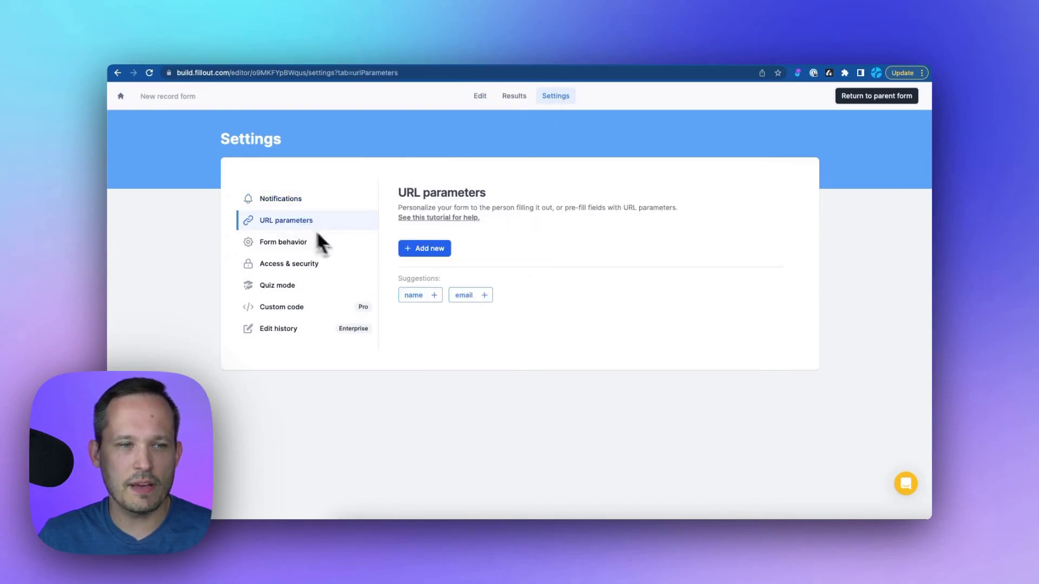
pyautogui.click(423, 252)
pyautogui.click(441, 192)
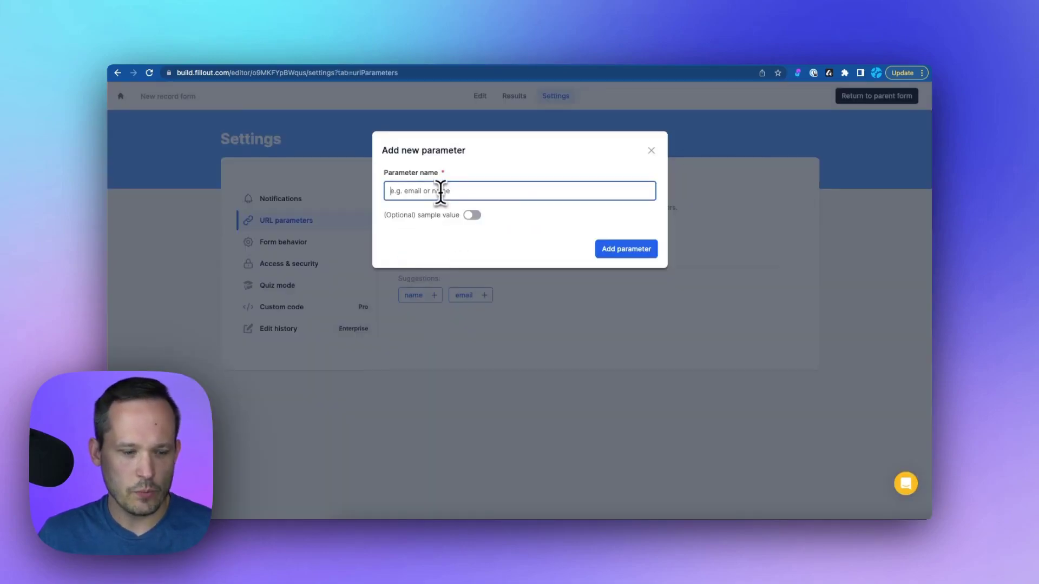
pyautogui.write('manufacturer_id')
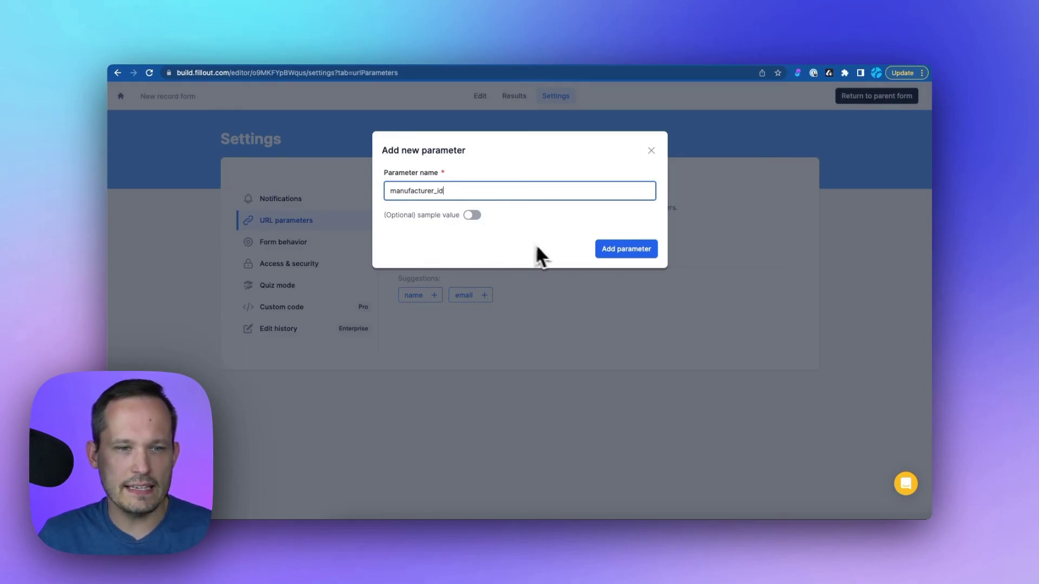
pyautogui.click(471, 215)
pyautogui.click(451, 260)
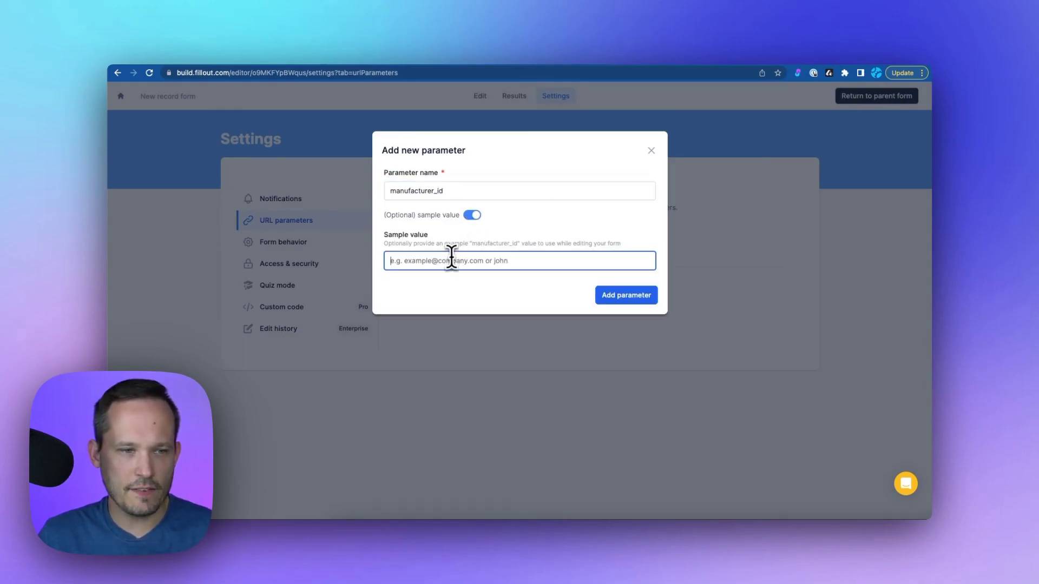
pyautogui.write('101')
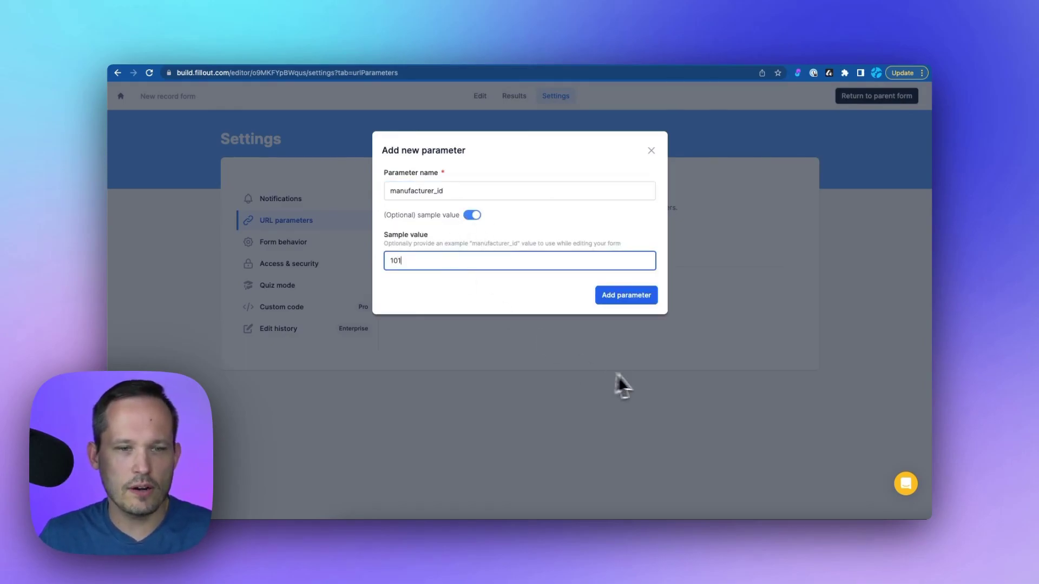
pyautogui.click(626, 297)
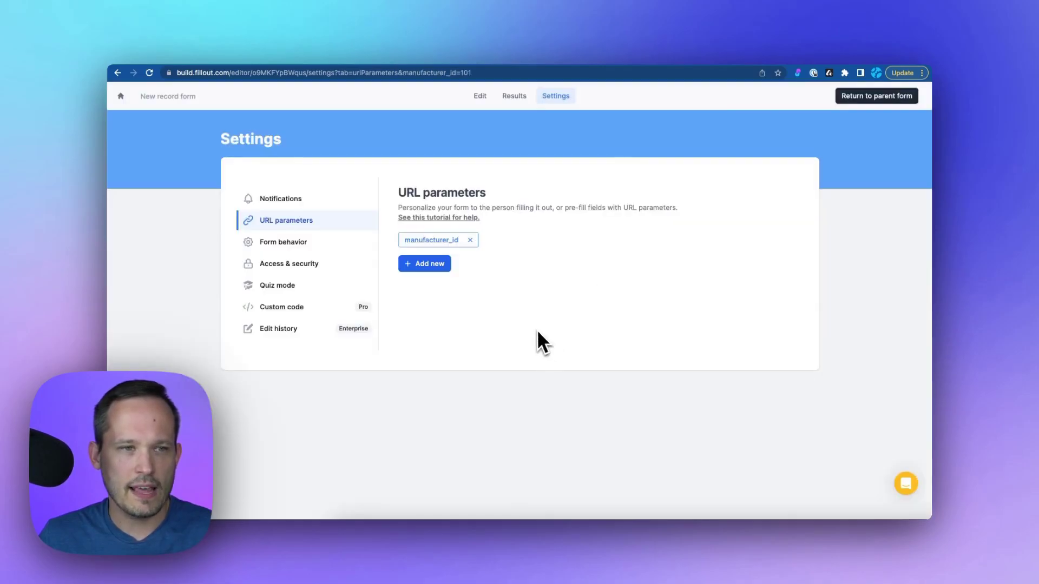
pyautogui.click(483, 98)
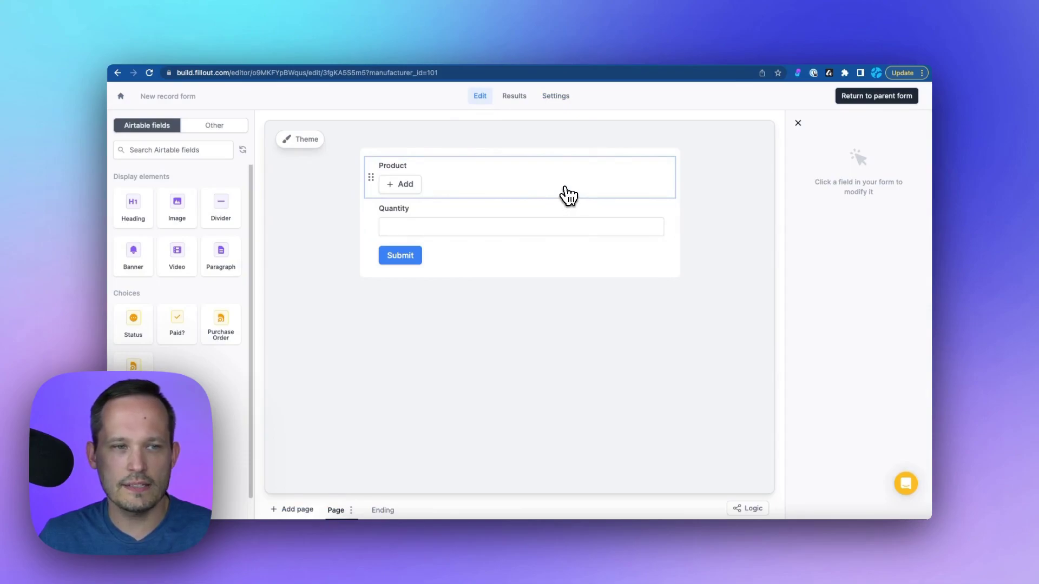
# Open the Product field's advanced options and add a new filter condition
pyautogui.click(567, 196)
pyautogui.scroll(-1, 801, 347)
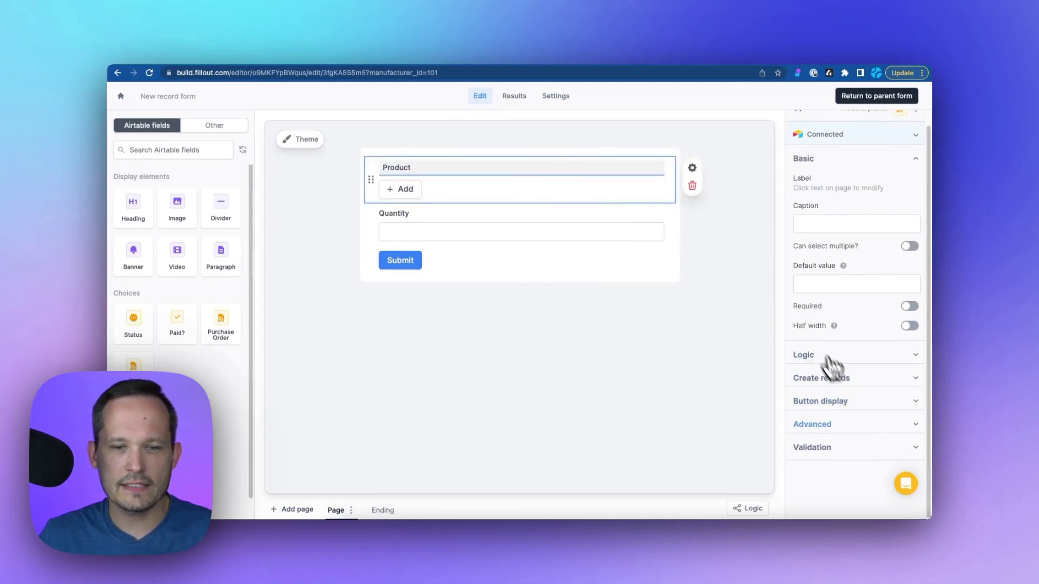
pyautogui.click(860, 421)
pyautogui.scroll(-3, 864, 423)
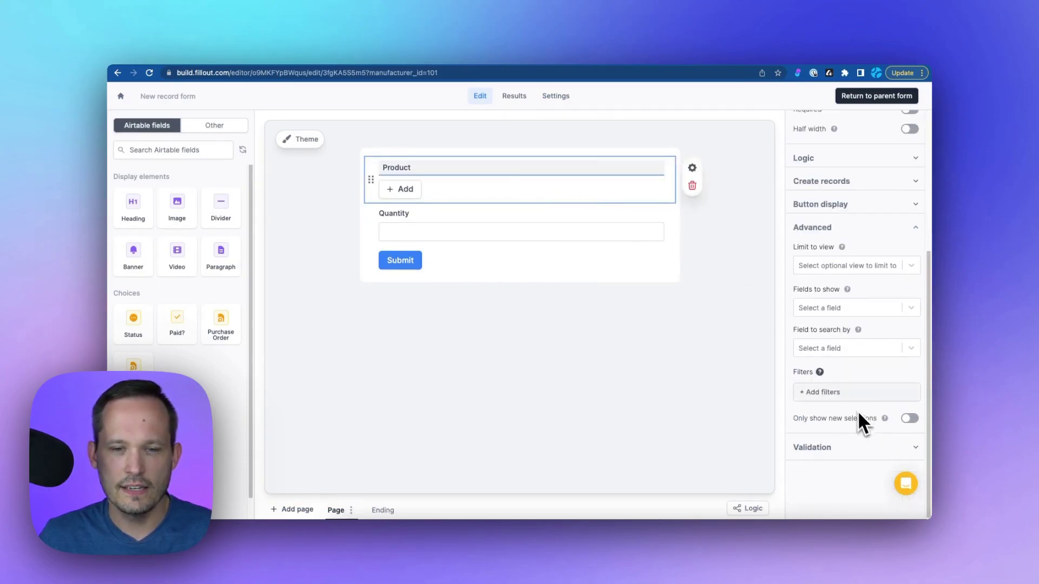
pyautogui.click(844, 392)
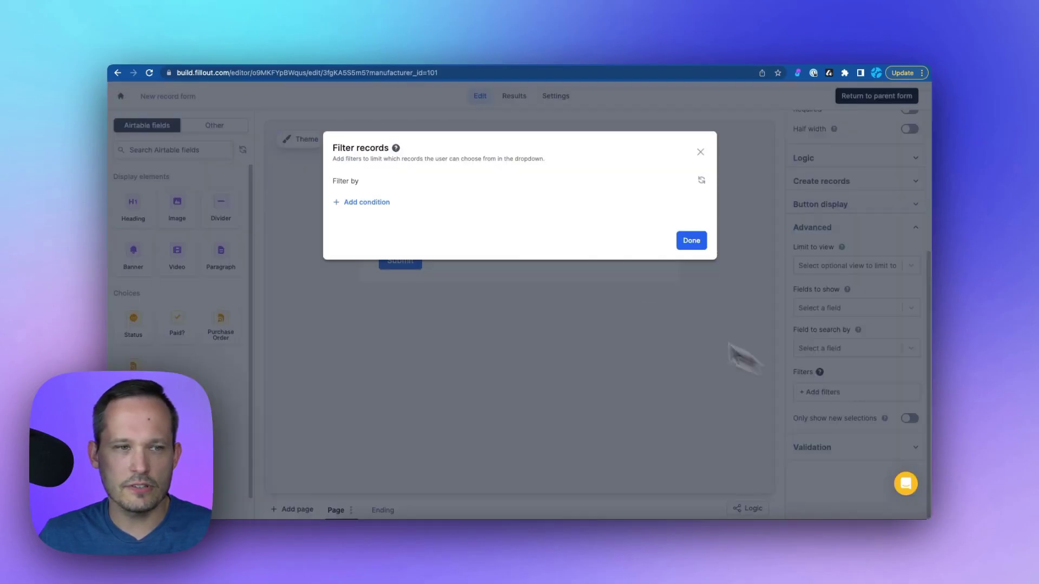
pyautogui.click(387, 203)
# Set the condition to Manufacturer ID equals the manufacturer_id URL parameter and confirm it
pyautogui.click(373, 199)
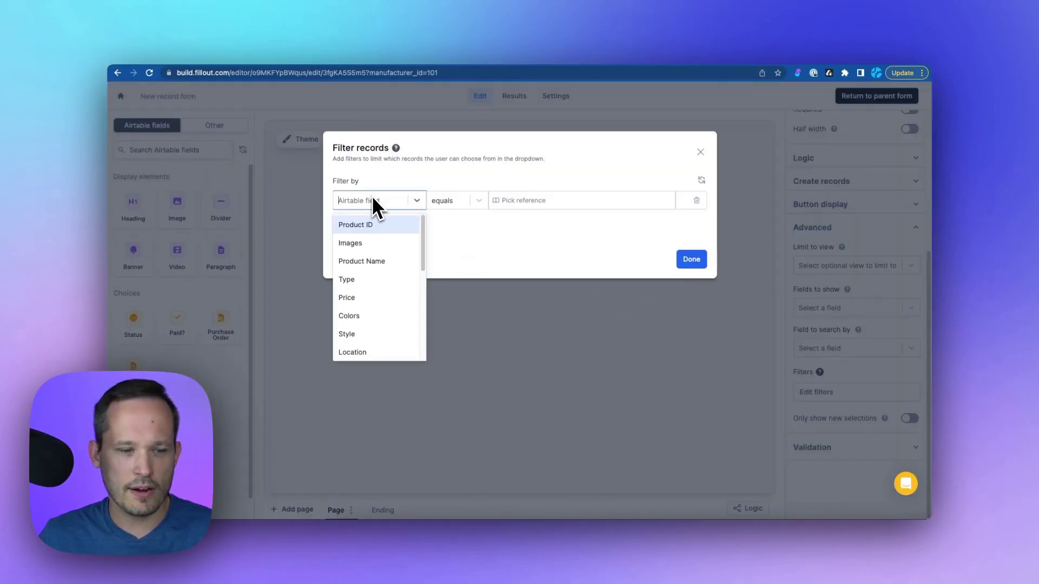
pyautogui.write('man')
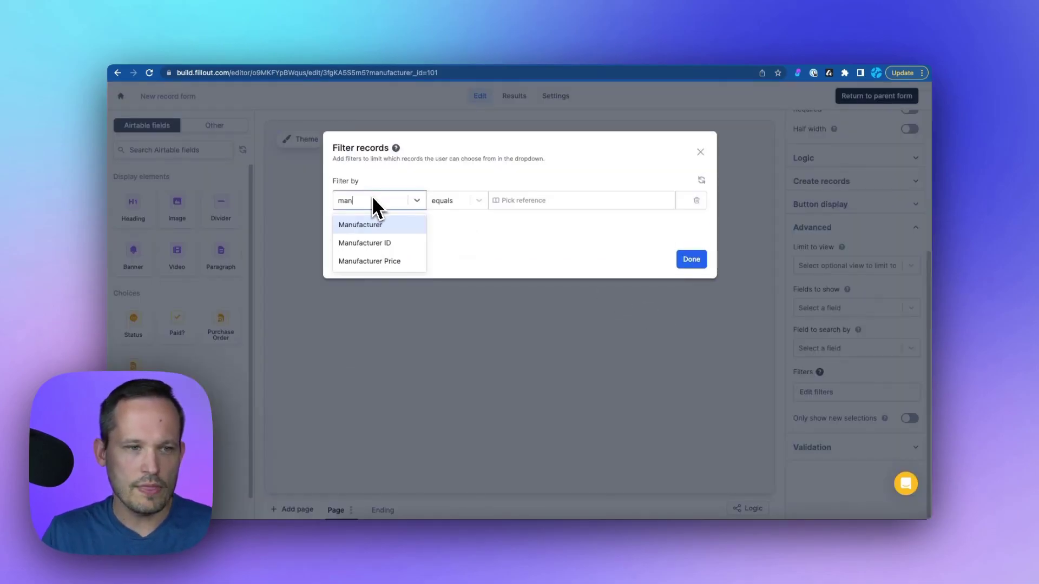
pyautogui.click(380, 244)
pyautogui.click(519, 202)
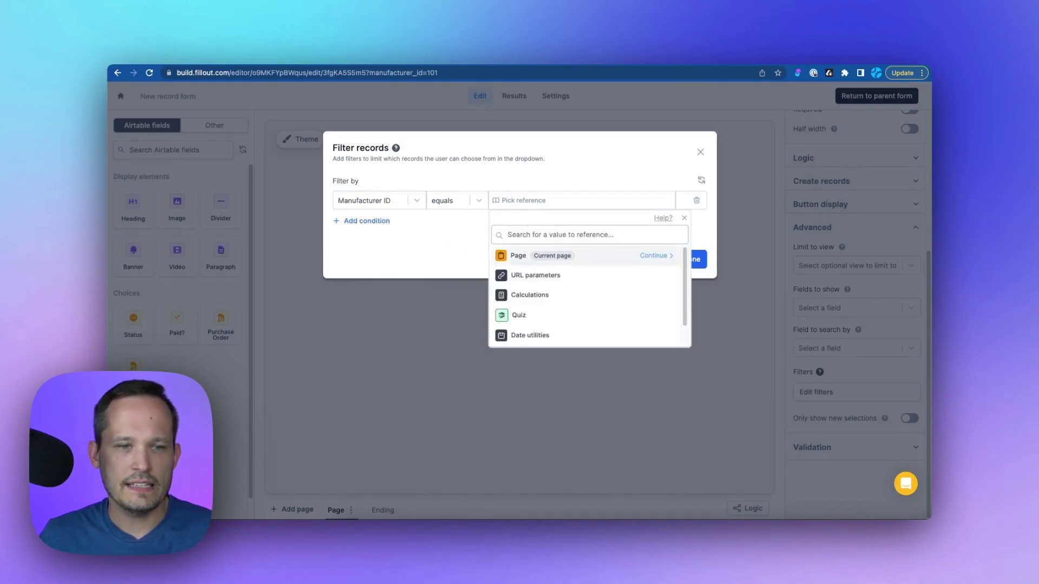
pyautogui.click(557, 275)
pyautogui.click(560, 260)
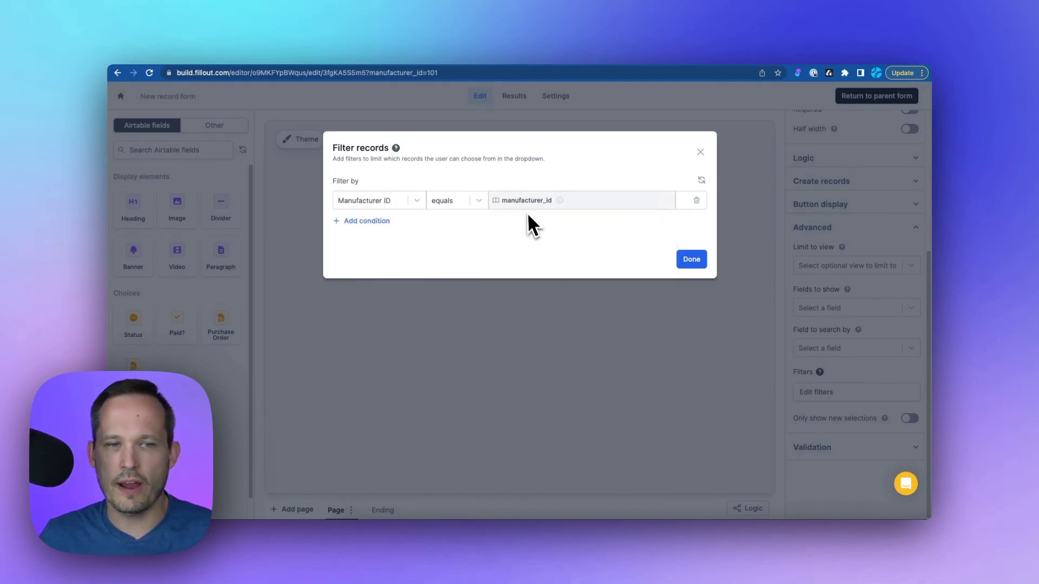
pyautogui.click(684, 260)
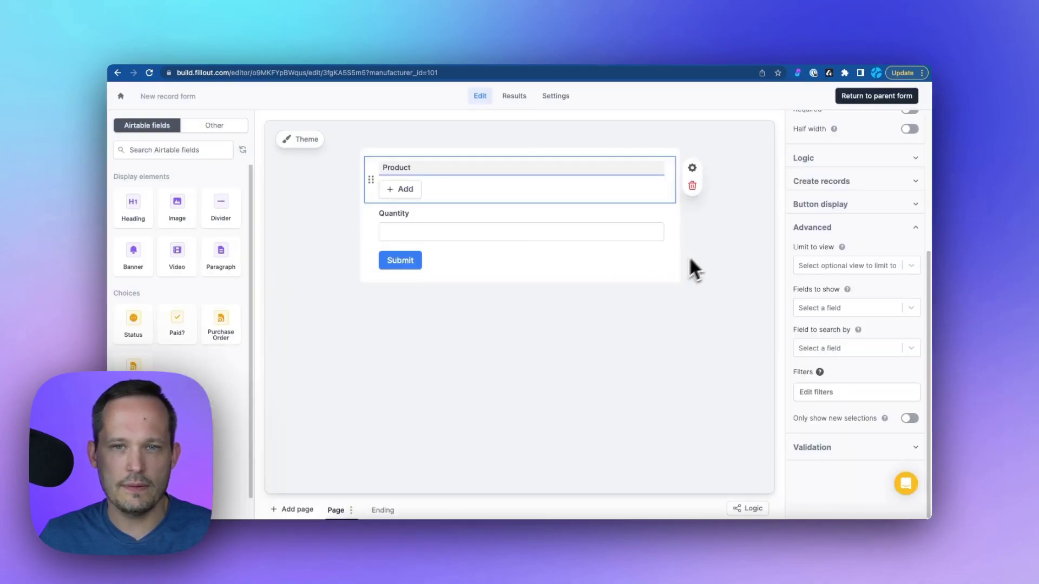
# Preview the Purchase Order form and verify a new line offers only The High Street product
pyautogui.click(860, 96)
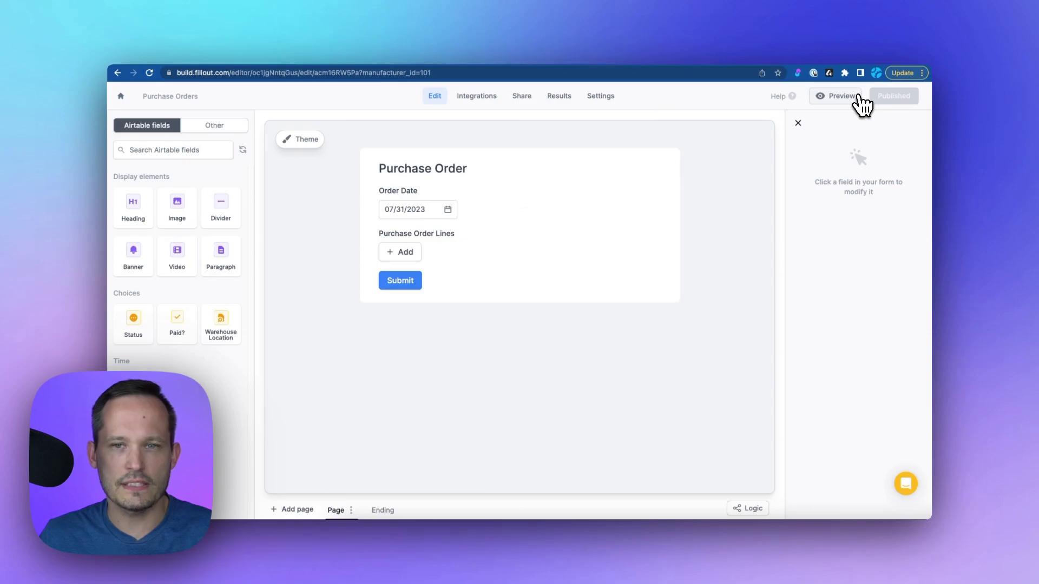
pyautogui.click(857, 96)
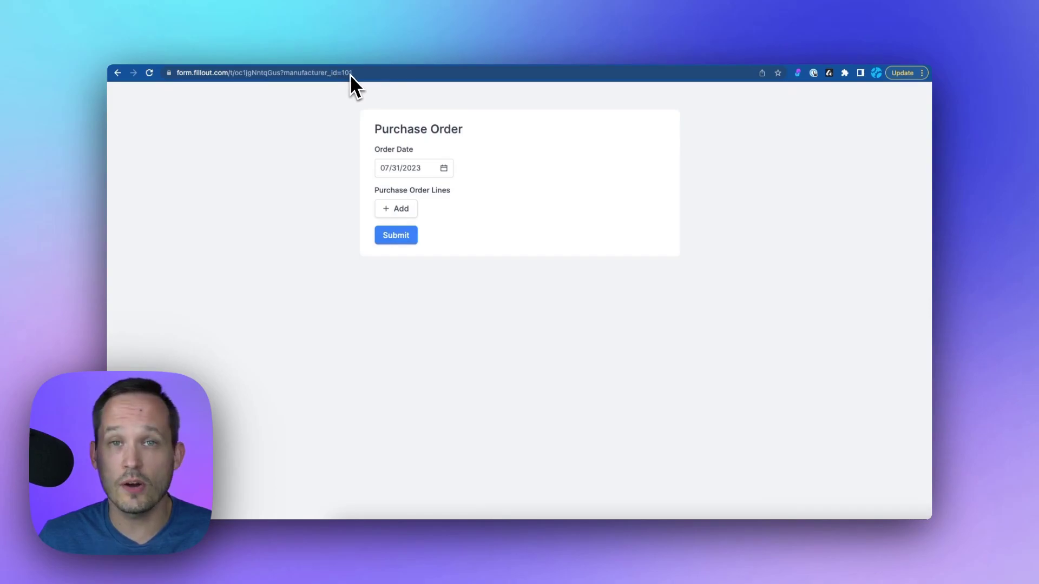
pyautogui.click(411, 209)
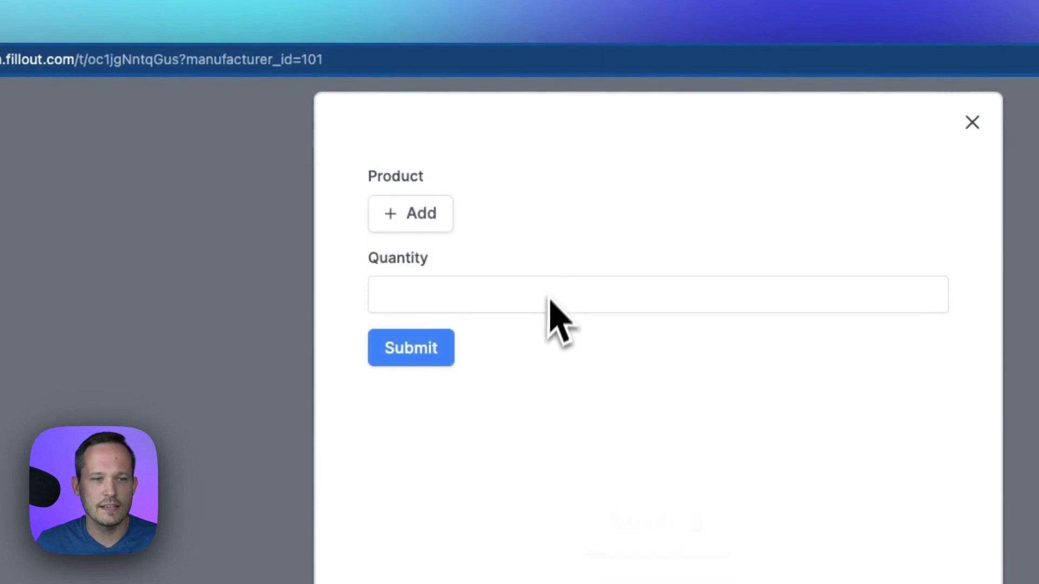
pyautogui.click(447, 227)
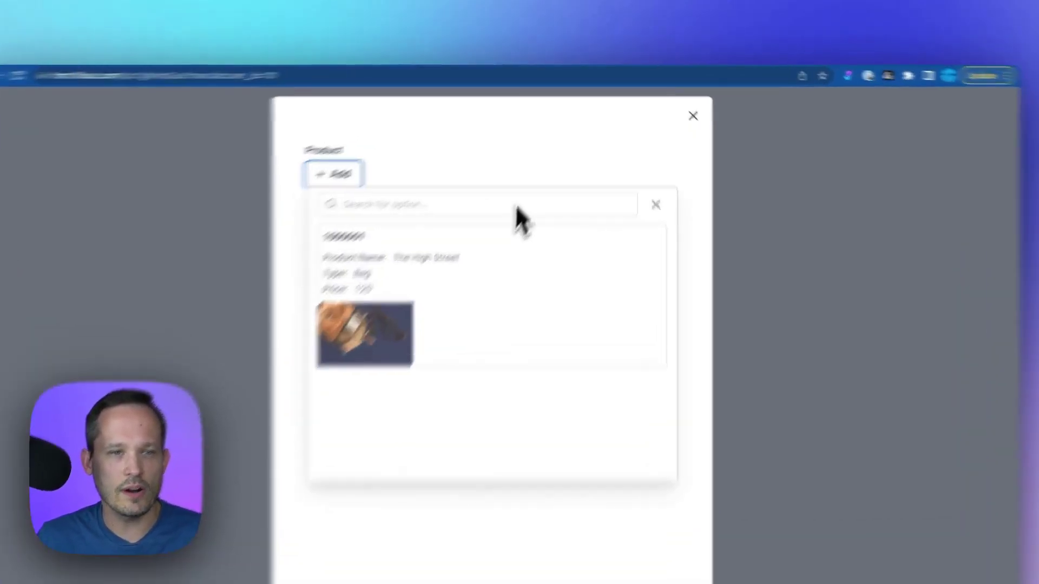
pyautogui.click(590, 131)
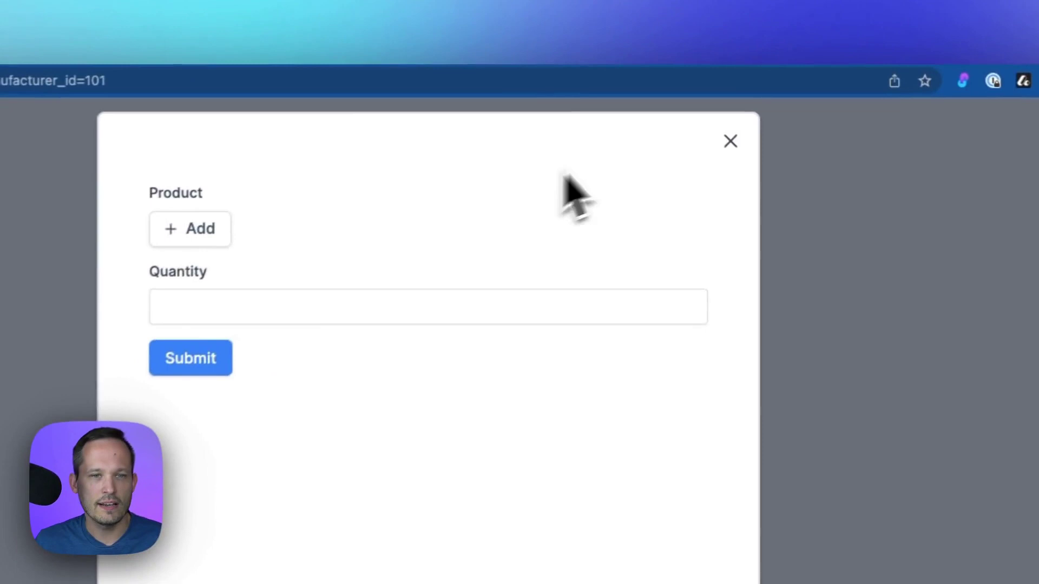
# Close the line sub-form and reload the preview with manufacturer_id=104
pyautogui.click(676, 104)
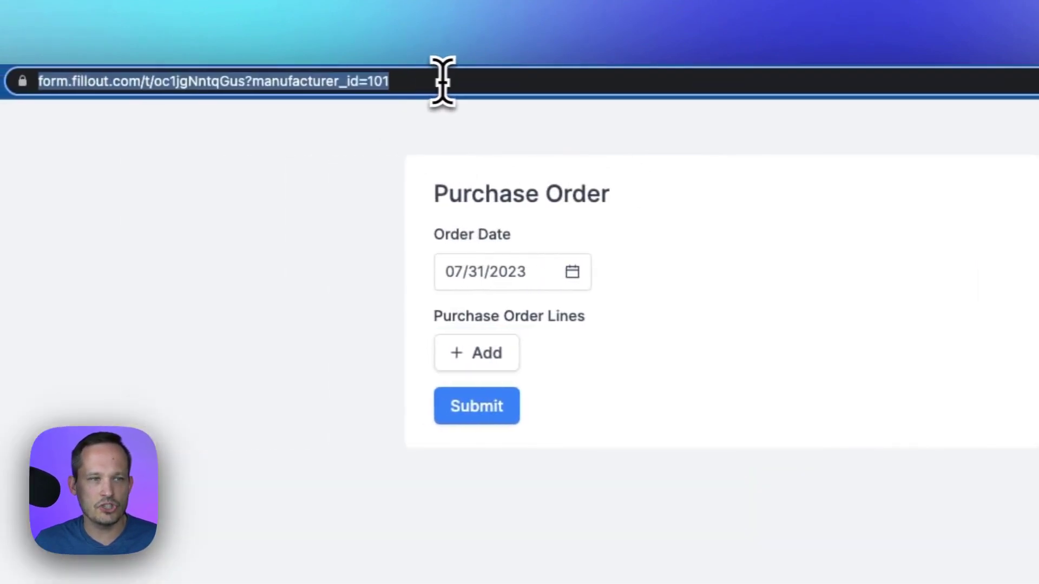
pyautogui.click(456, 83)
pyautogui.press('BackSpace')
pyautogui.write('4')
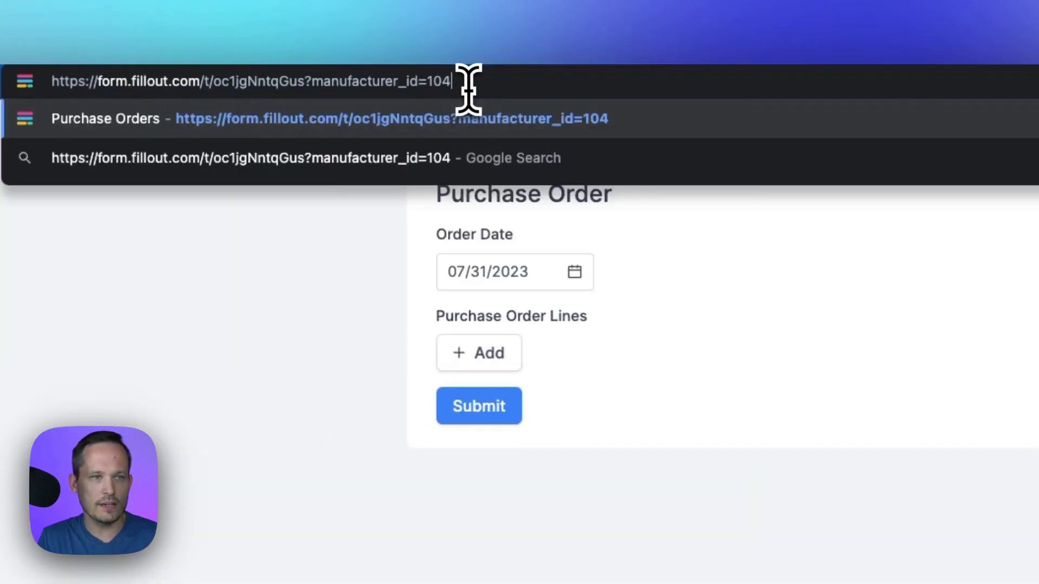
pyautogui.press('Return')
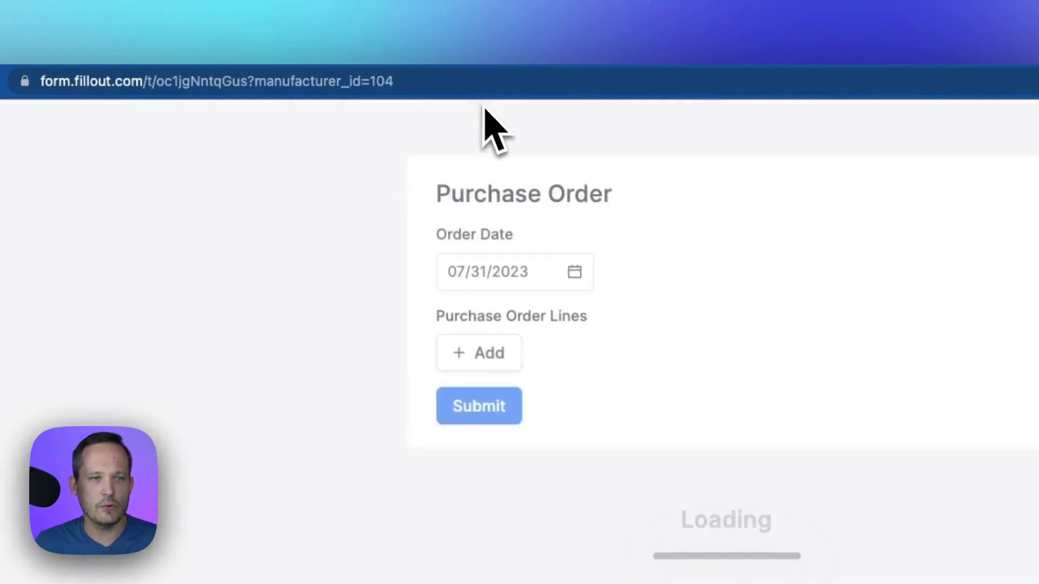
# Add an order line and browse the scarf products now offered
pyautogui.click(460, 347)
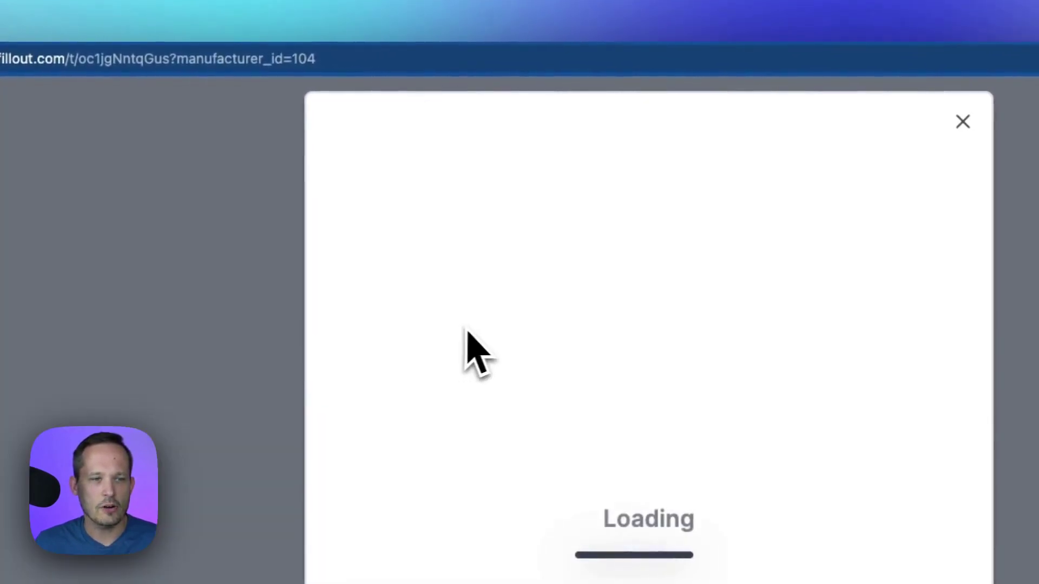
pyautogui.click(411, 214)
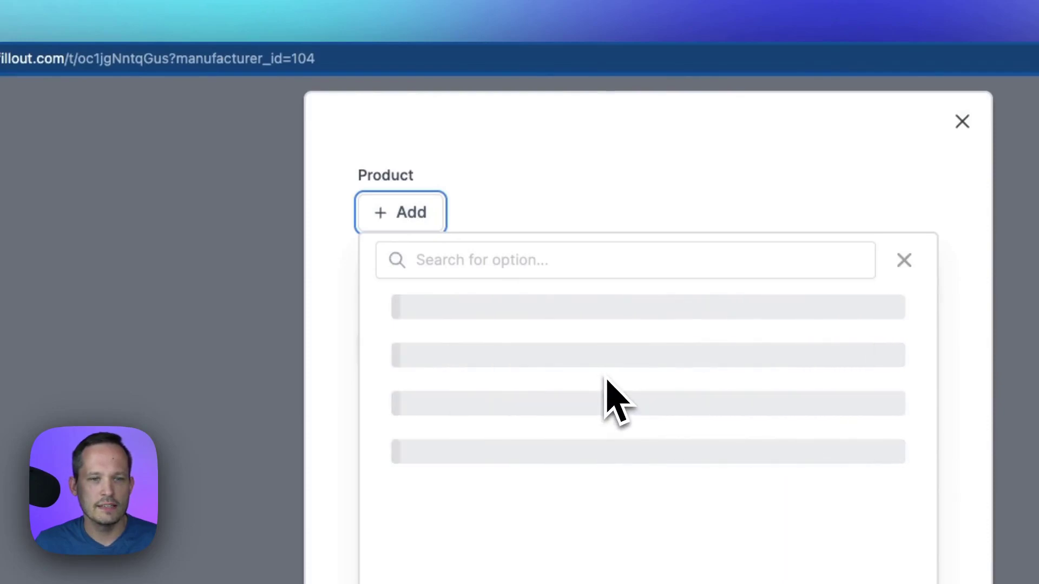
pyautogui.scroll(-10, 591, 375)
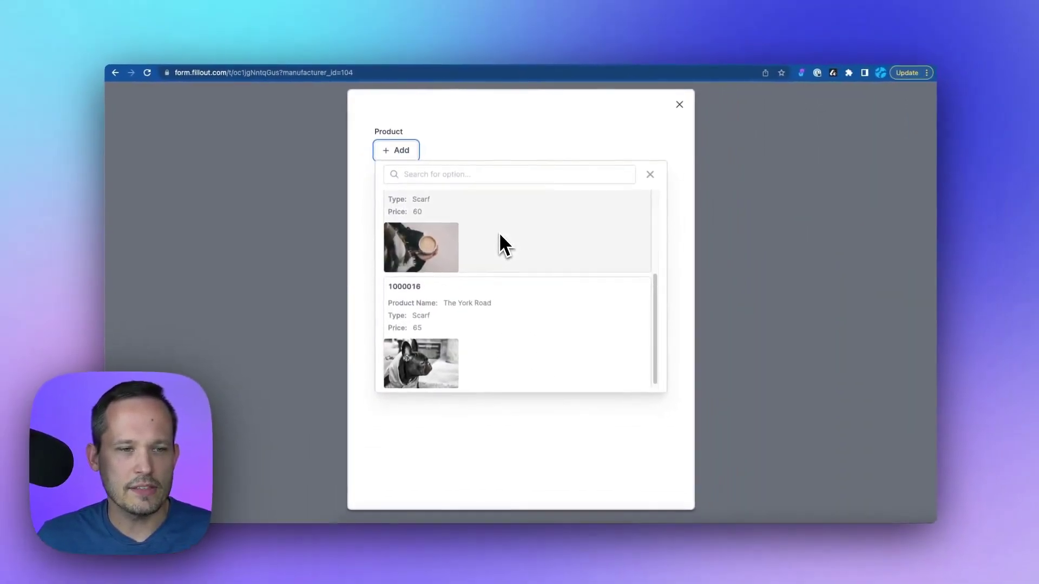
pyautogui.scroll(3, 499, 232)
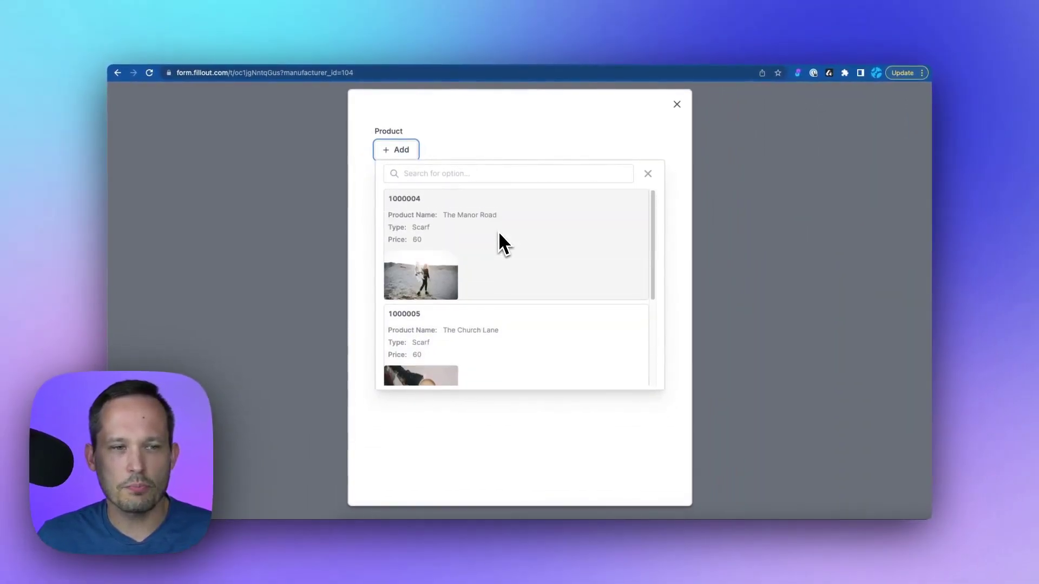
pyautogui.scroll(-3, 498, 232)
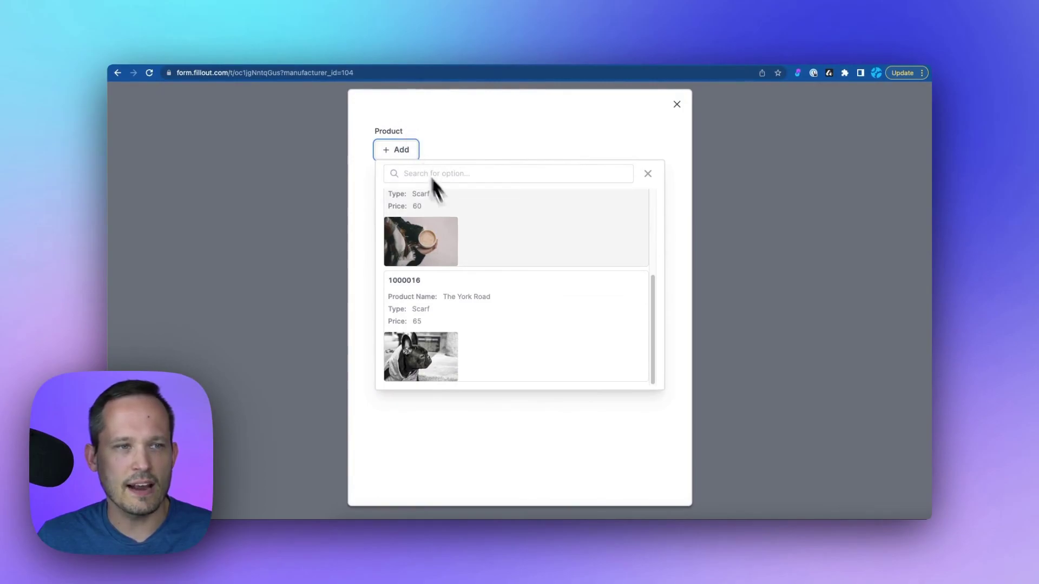
pyautogui.scroll(2, 487, 274)
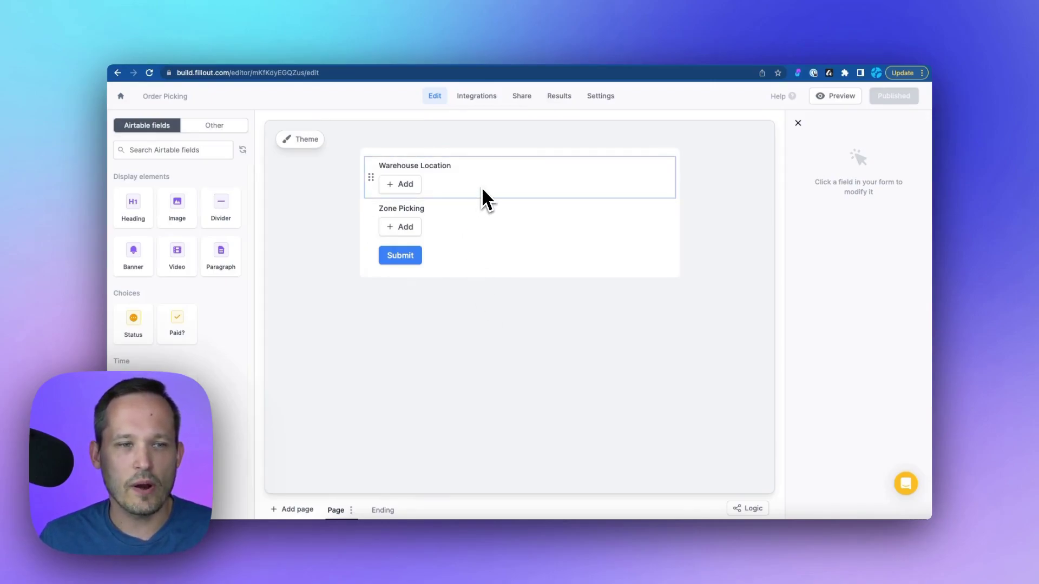
# Select the Zone Picking field and scroll its settings down to the Create records section
pyautogui.click(486, 223)
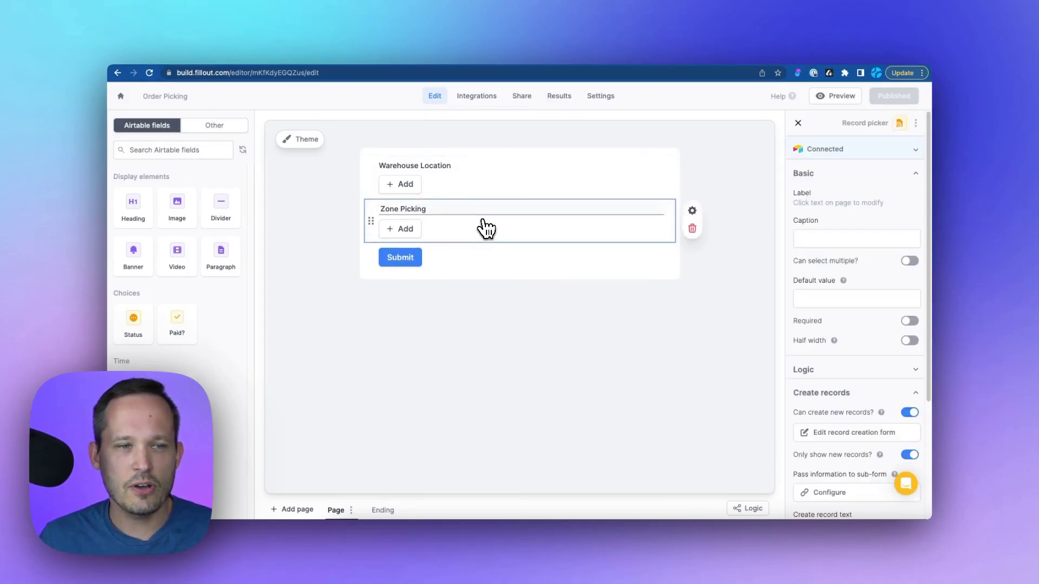
pyautogui.scroll(-2, 812, 362)
pyautogui.scroll(-2, 820, 359)
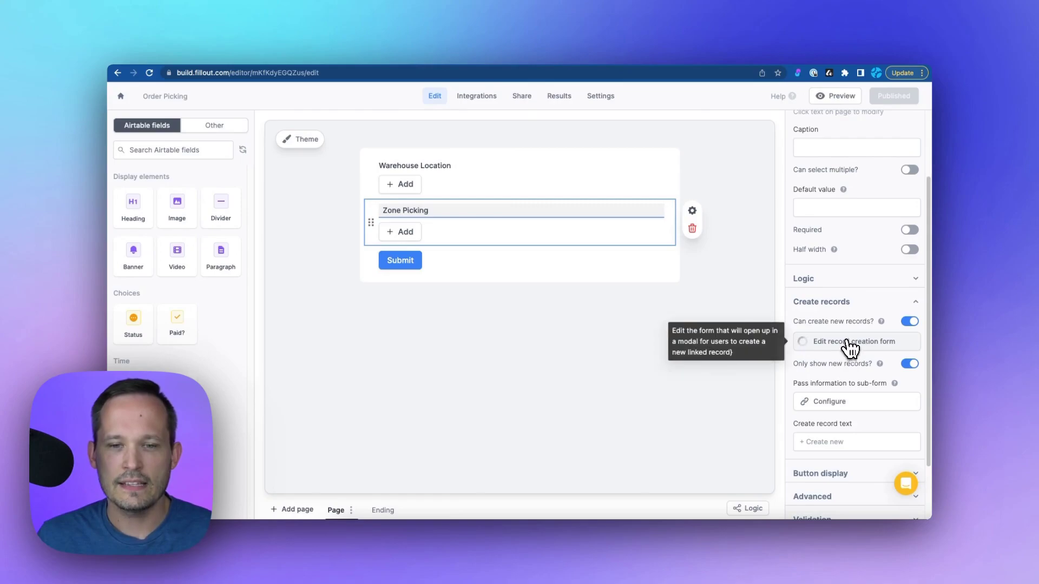
# Open the Zone Picking record-creation form, add a location_id URL parameter, and return to its fields
pyautogui.click(849, 347)
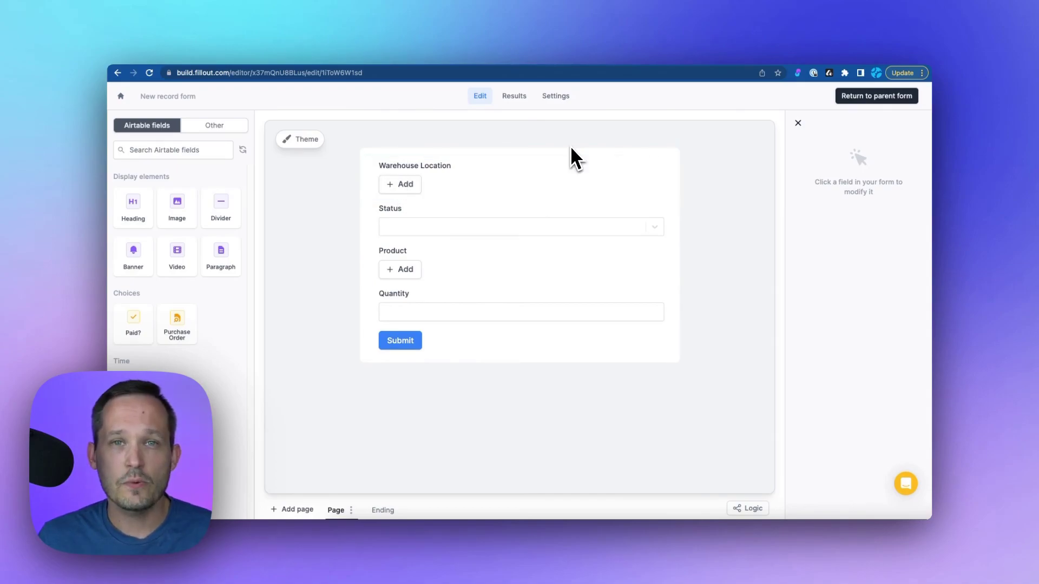
pyautogui.click(567, 98)
pyautogui.click(334, 223)
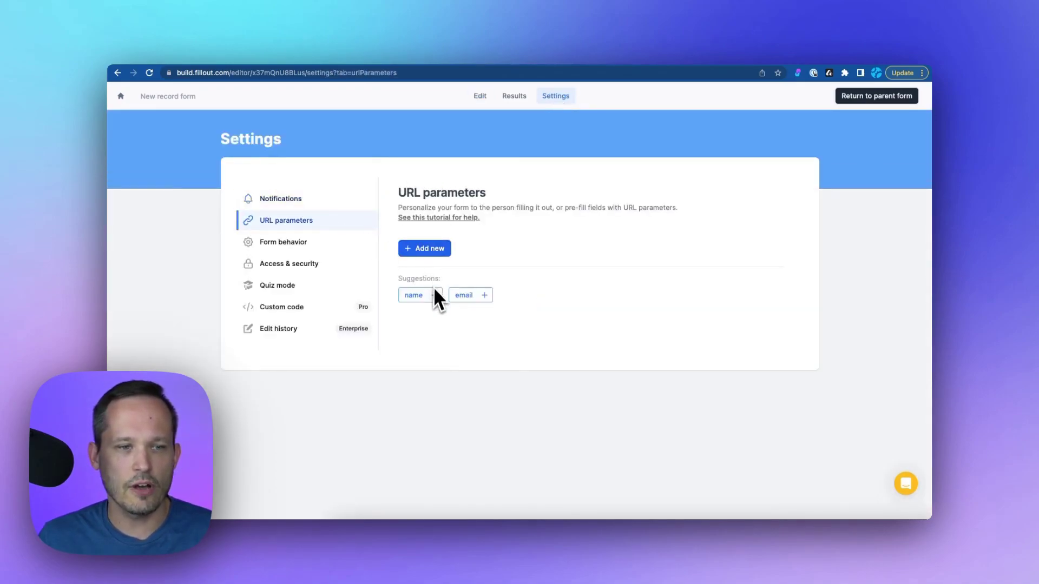
pyautogui.click(438, 250)
pyautogui.click(429, 192)
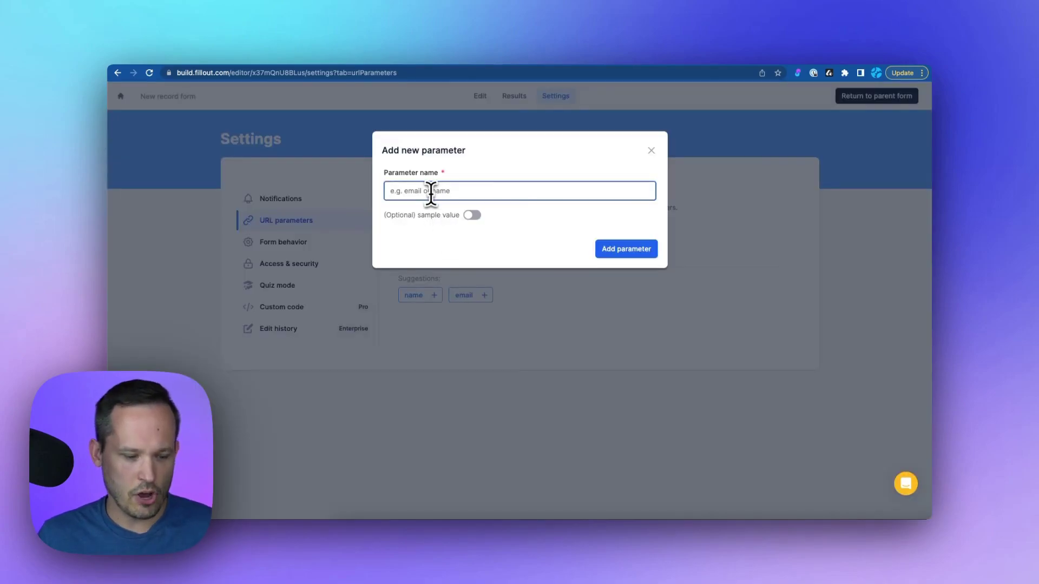
pyautogui.write('location_id')
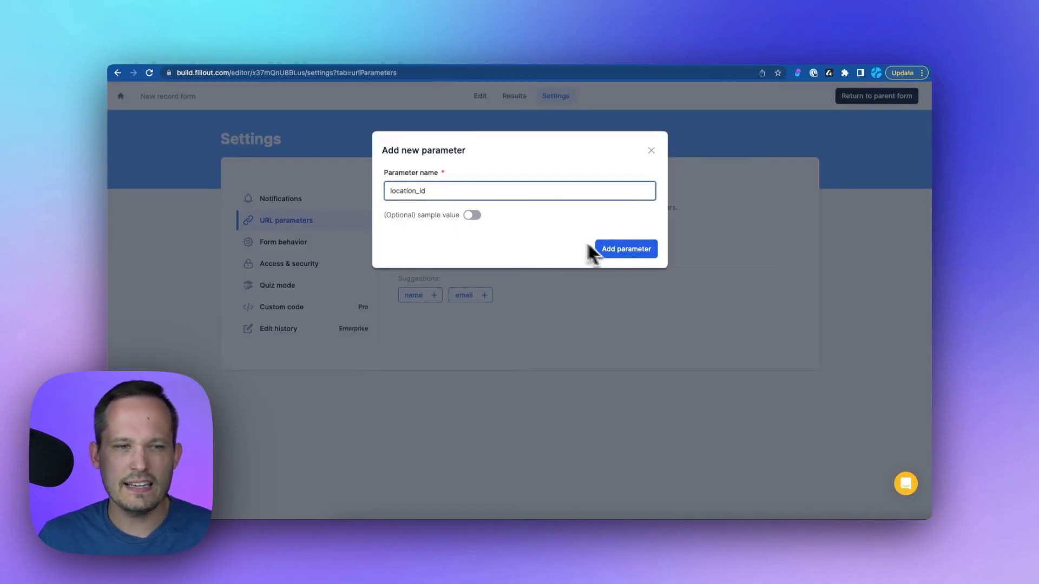
pyautogui.click(600, 254)
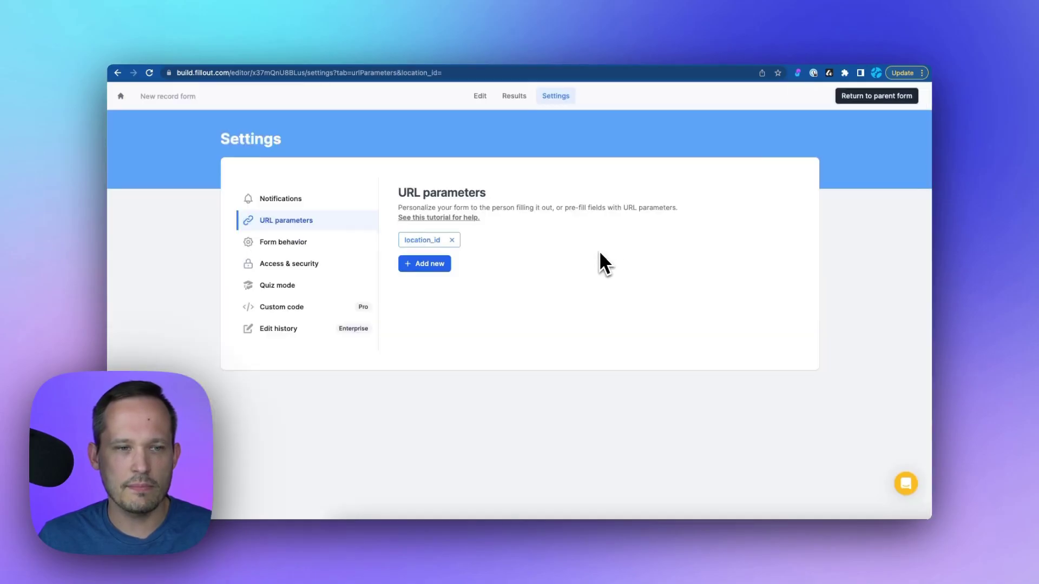
pyautogui.click(486, 97)
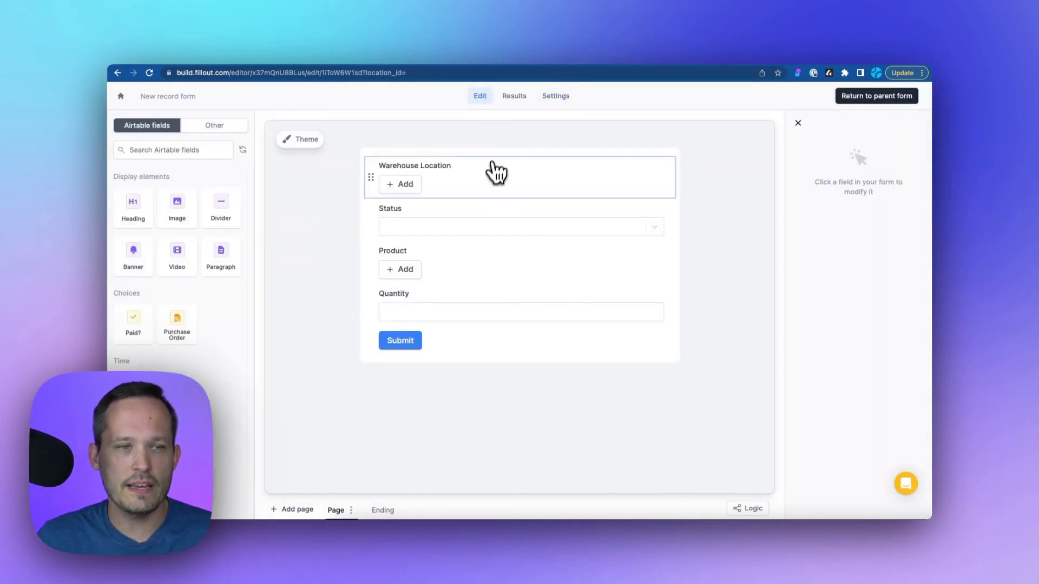
# Set Warehouse Location's default value to the location_id URL parameter
pyautogui.click(493, 191)
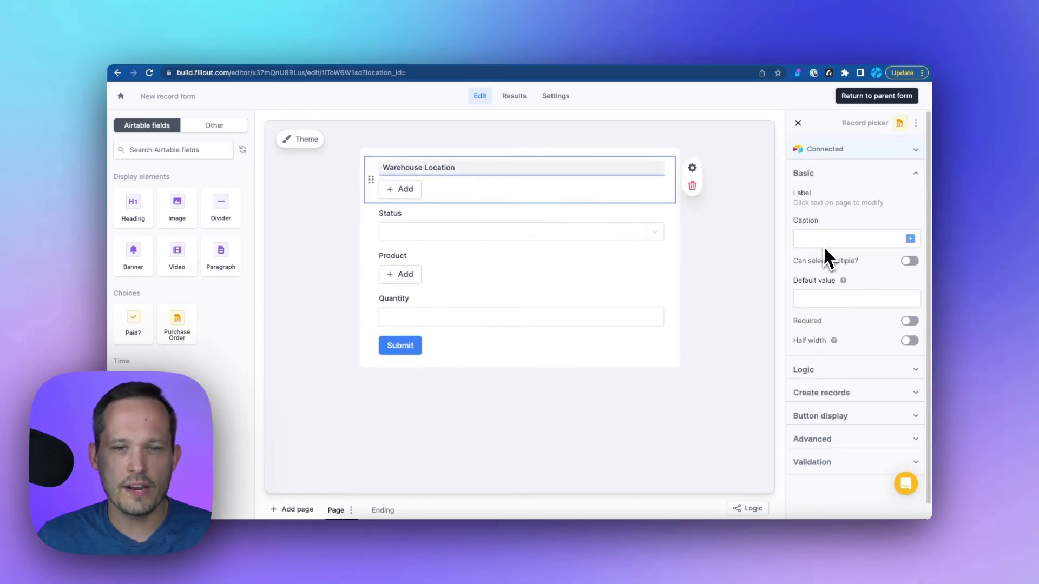
pyautogui.click(816, 299)
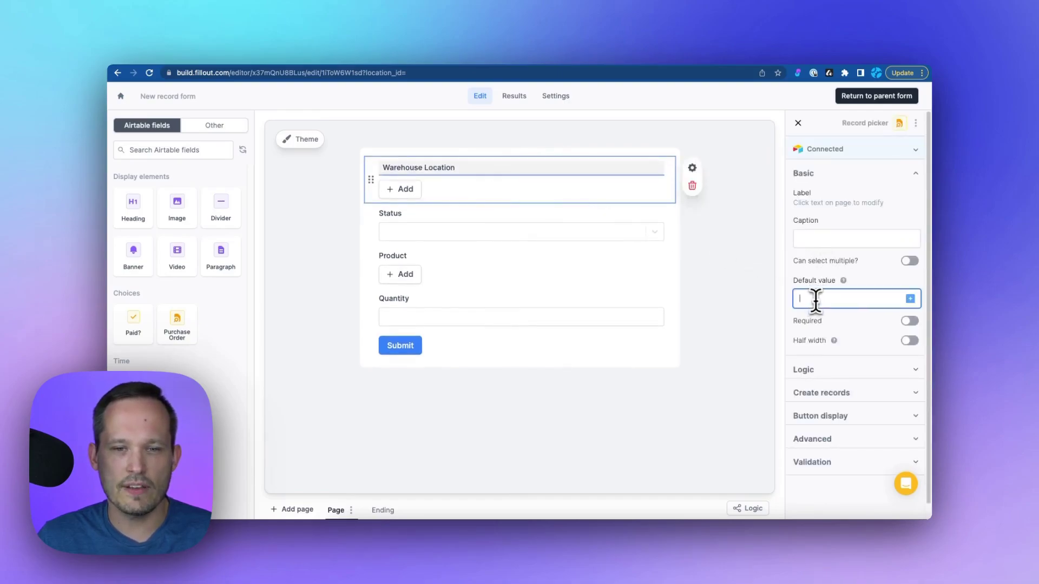
pyautogui.click(910, 299)
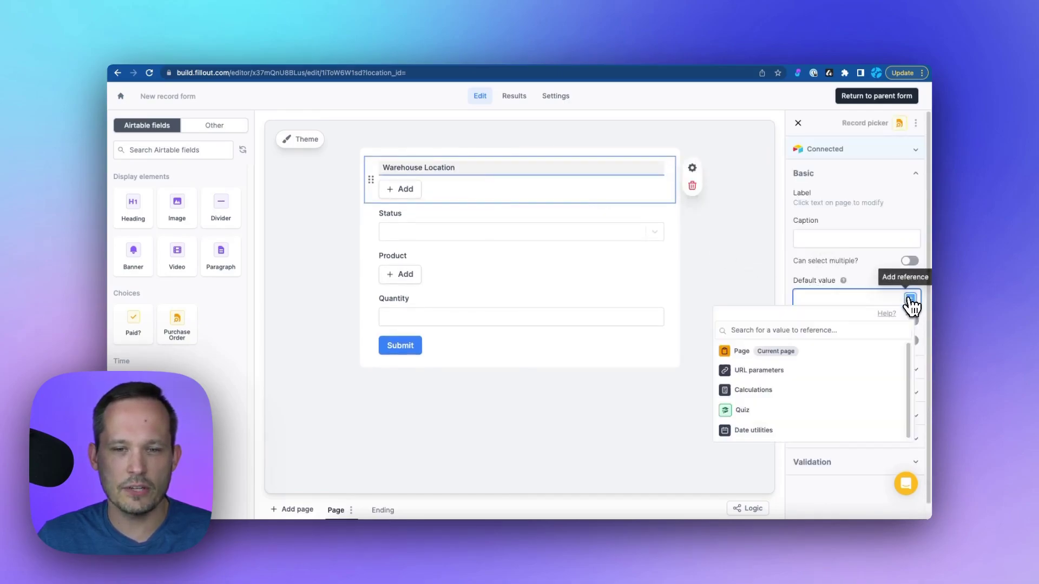
pyautogui.click(805, 373)
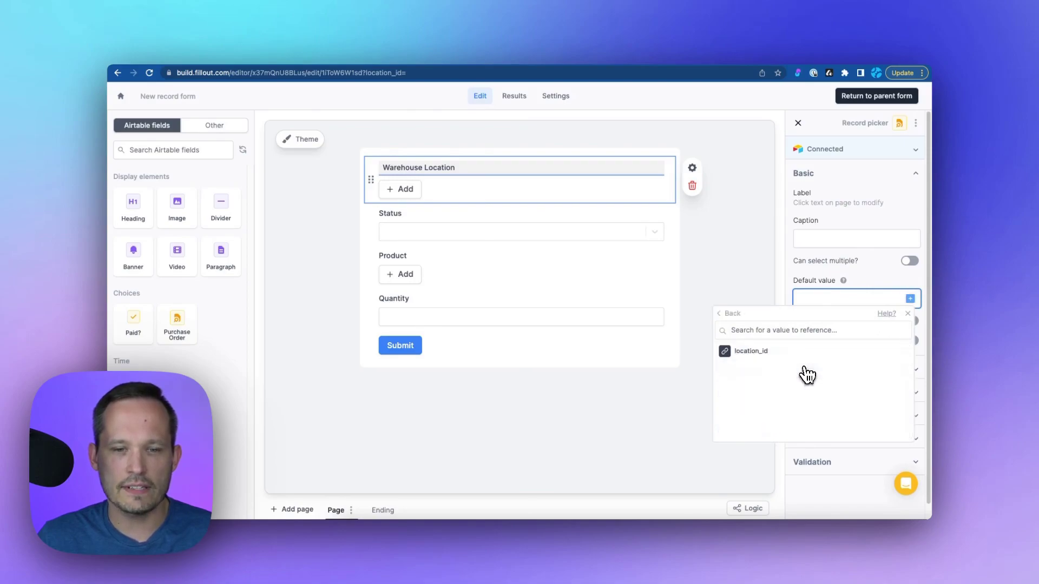
pyautogui.click(763, 356)
pyautogui.click(750, 274)
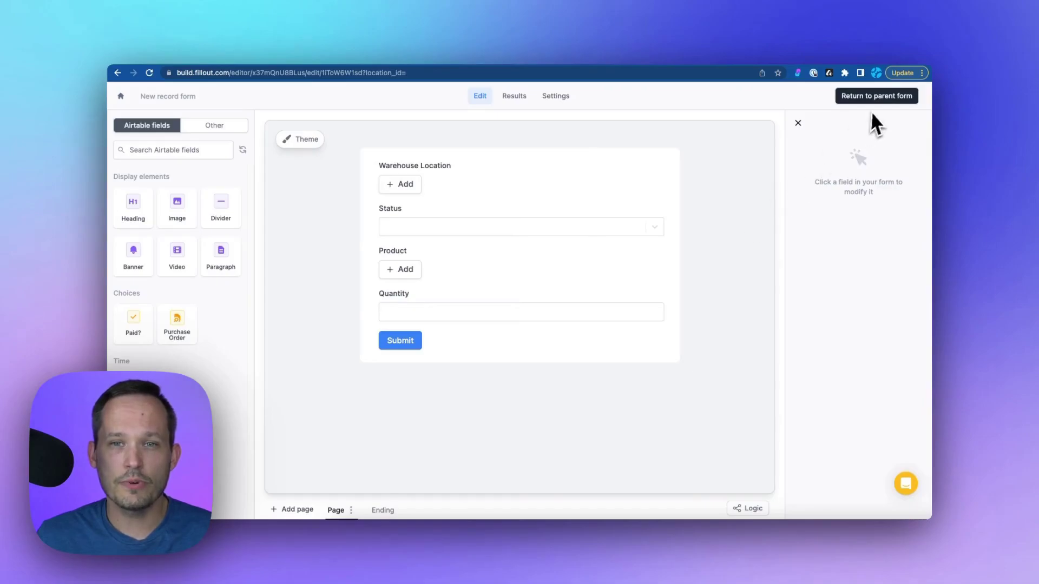
# Return to the Order Picking form and scroll Zone Picking's settings to Pass information to sub-form
pyautogui.click(876, 97)
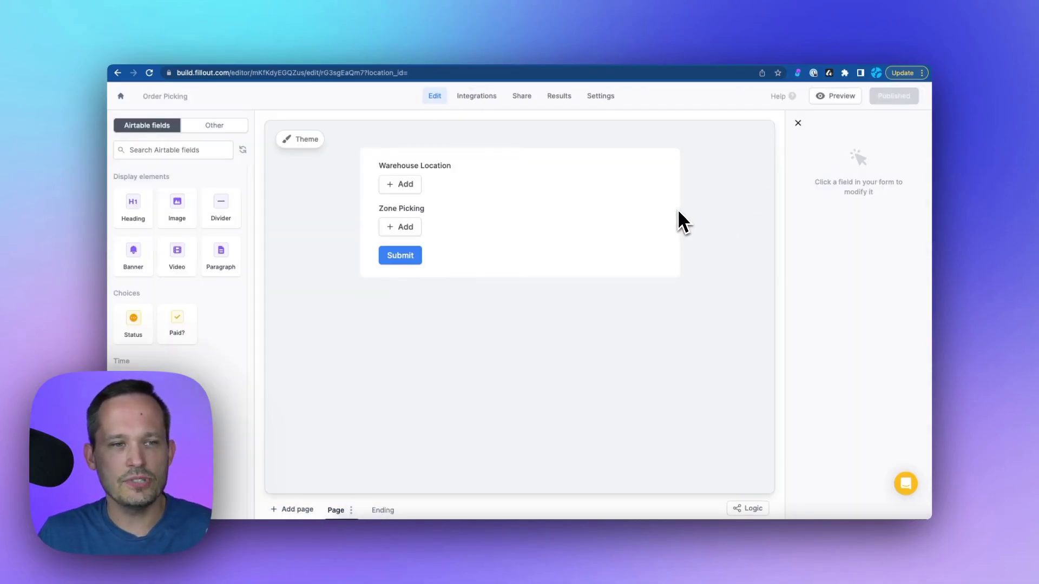
pyautogui.click(592, 183)
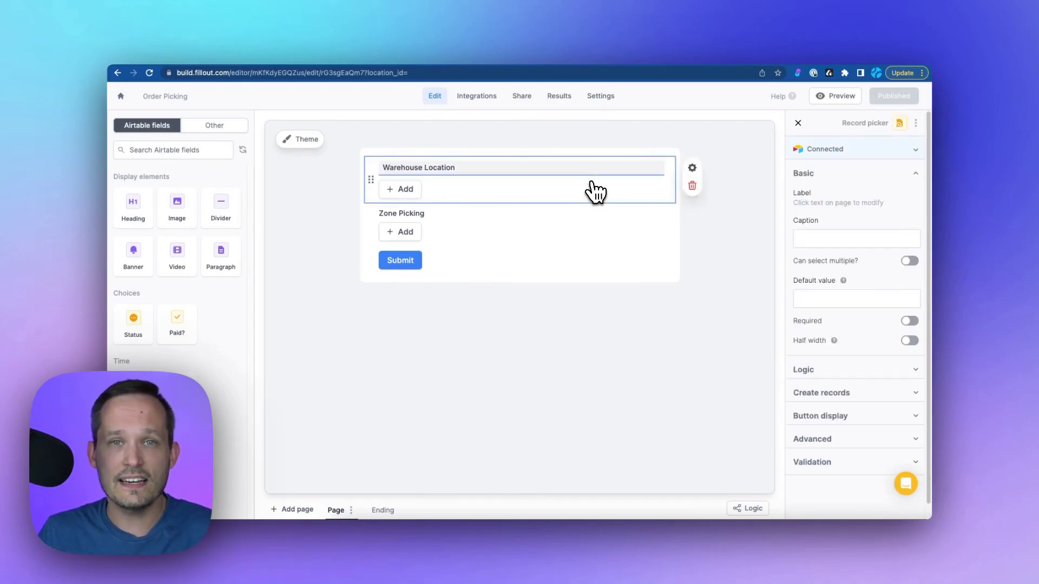
pyautogui.click(679, 155)
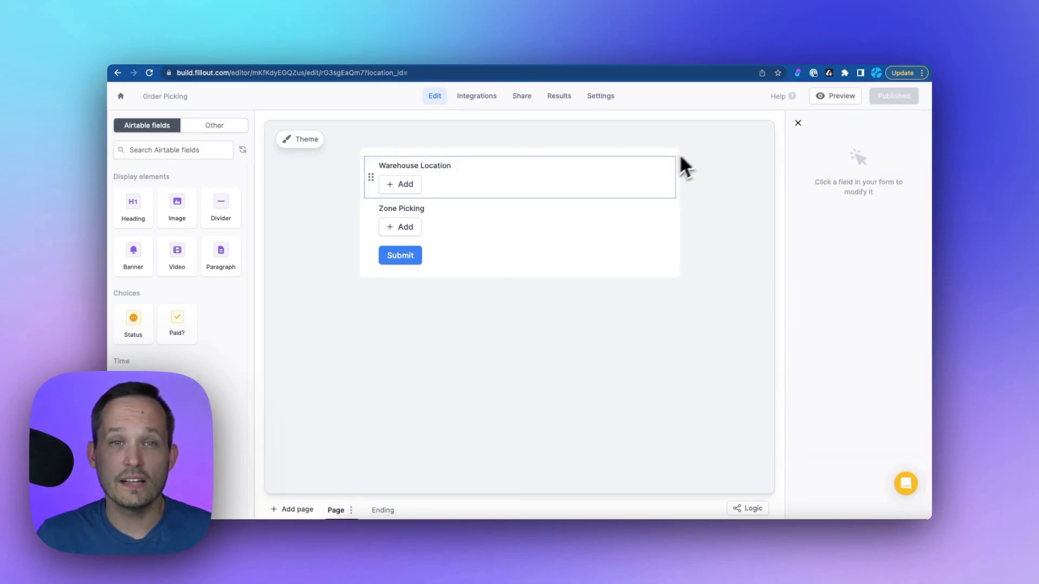
pyautogui.click(520, 233)
pyautogui.scroll(-3, 831, 367)
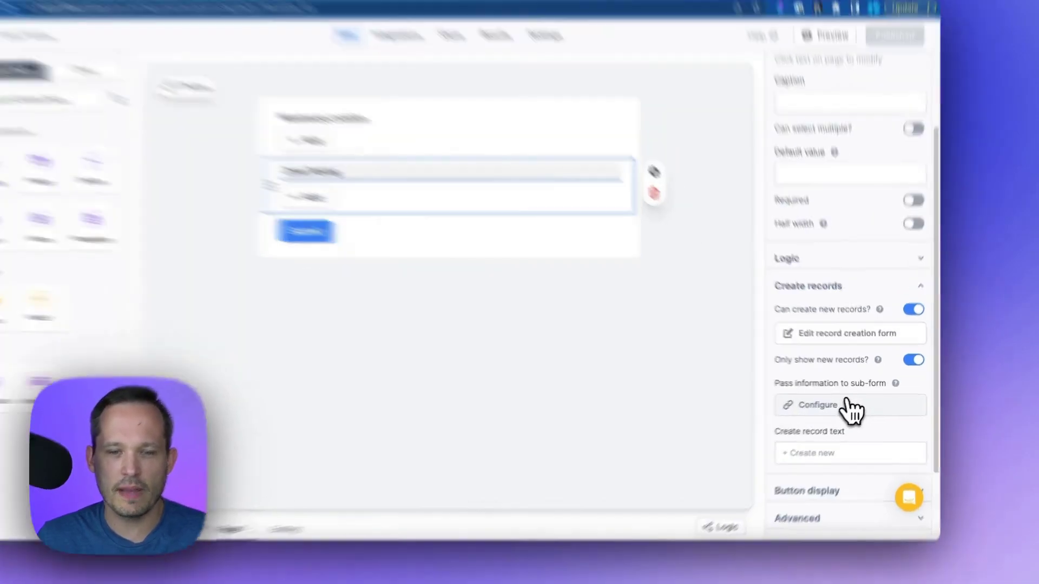
# Add a location_id key whose value is the Warehouse Location's Record ID, and confirm
pyautogui.click(860, 407)
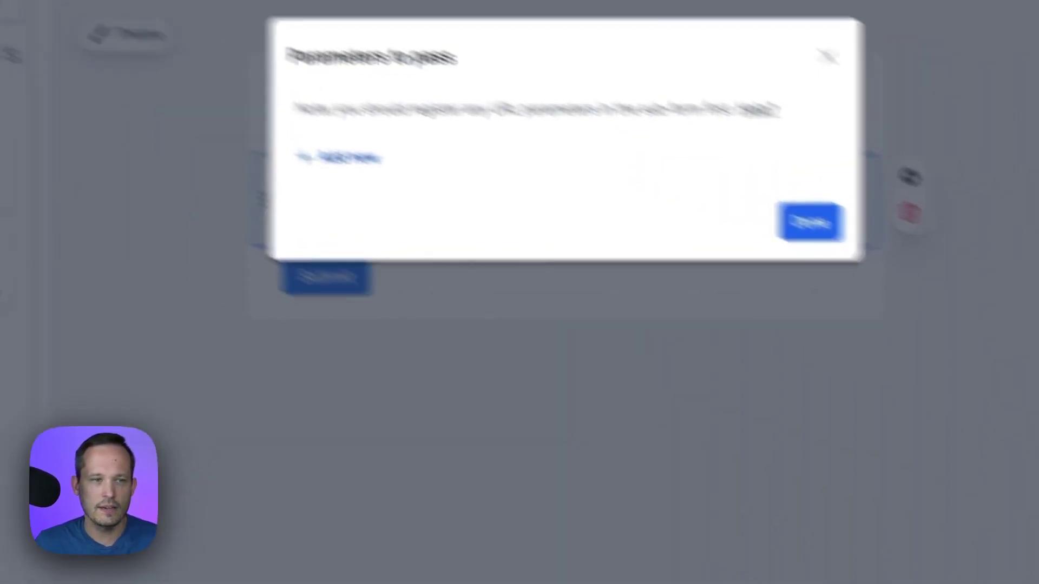
pyautogui.click(340, 158)
pyautogui.click(522, 246)
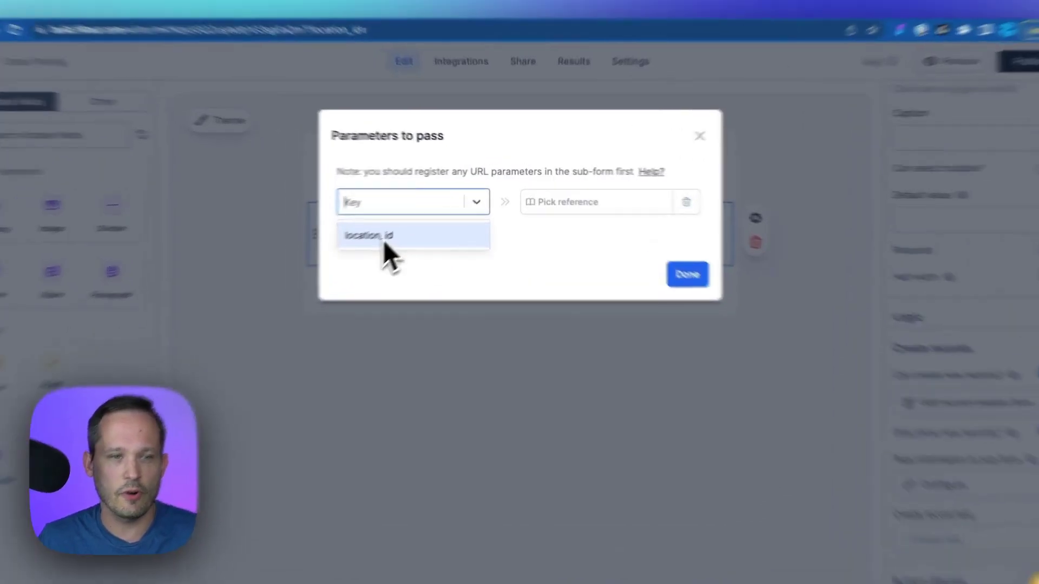
pyautogui.click(418, 225)
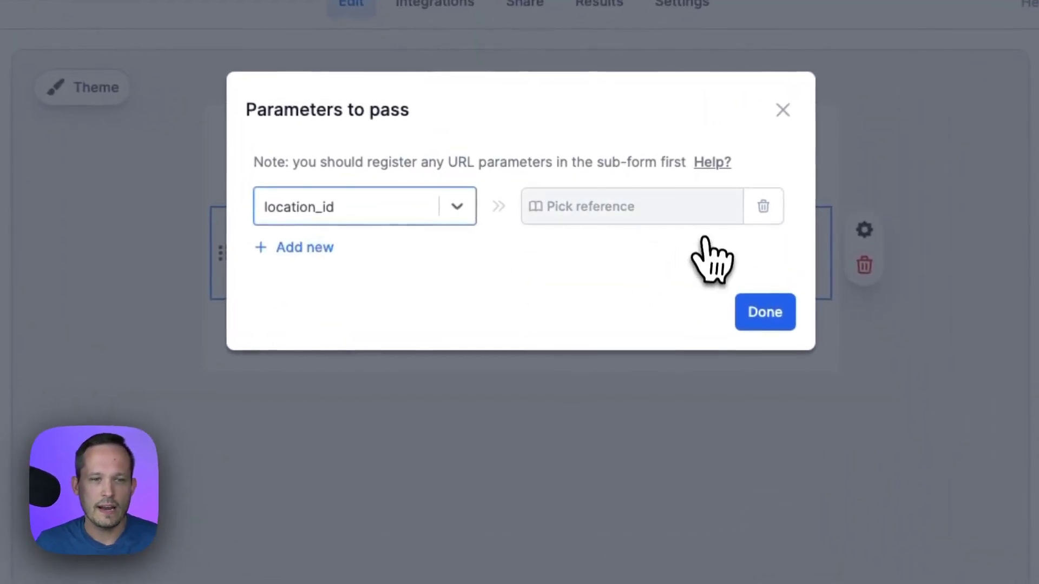
pyautogui.click(688, 216)
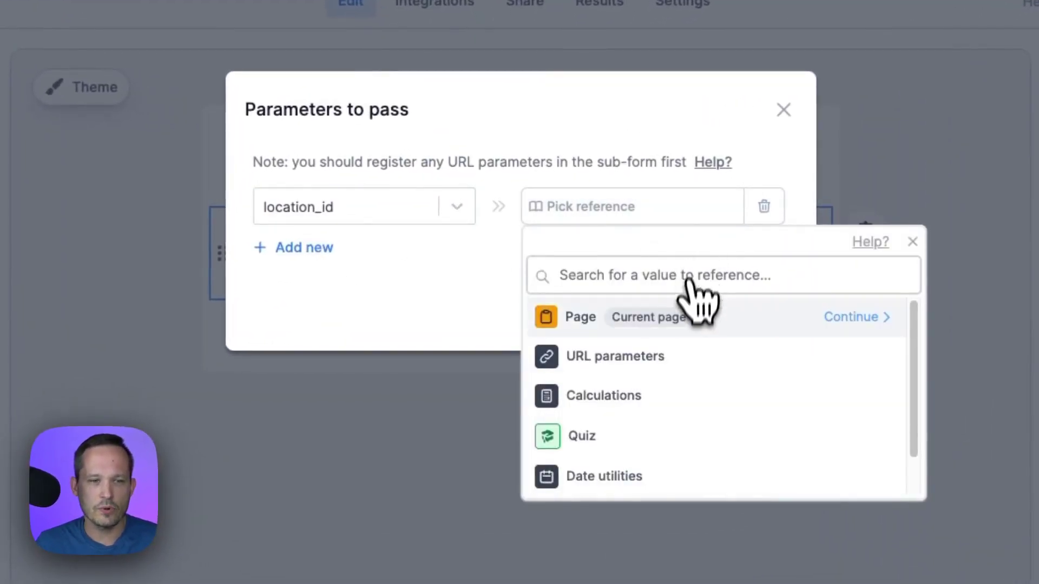
pyautogui.click(694, 320)
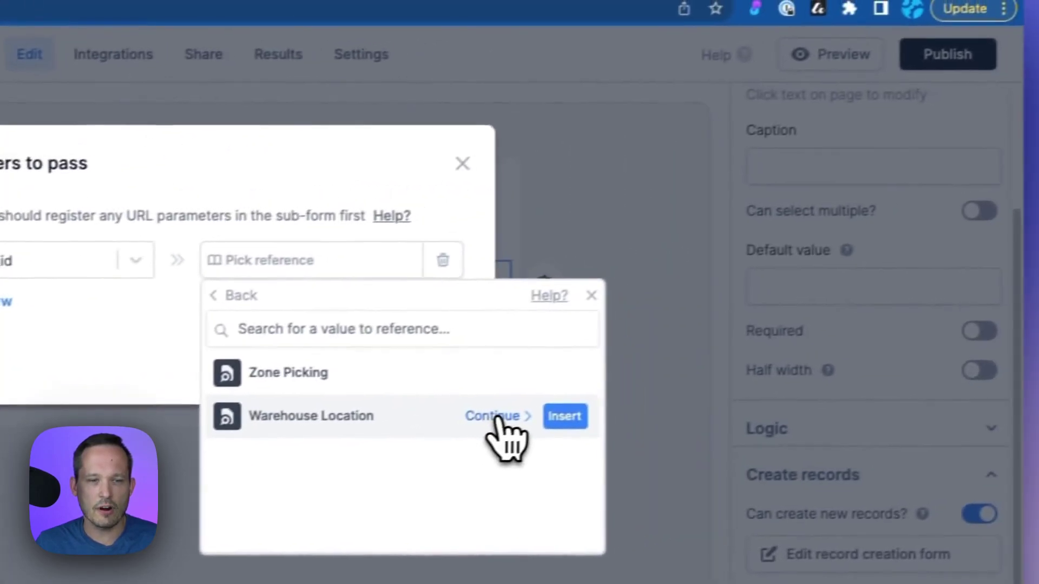
pyautogui.click(495, 417)
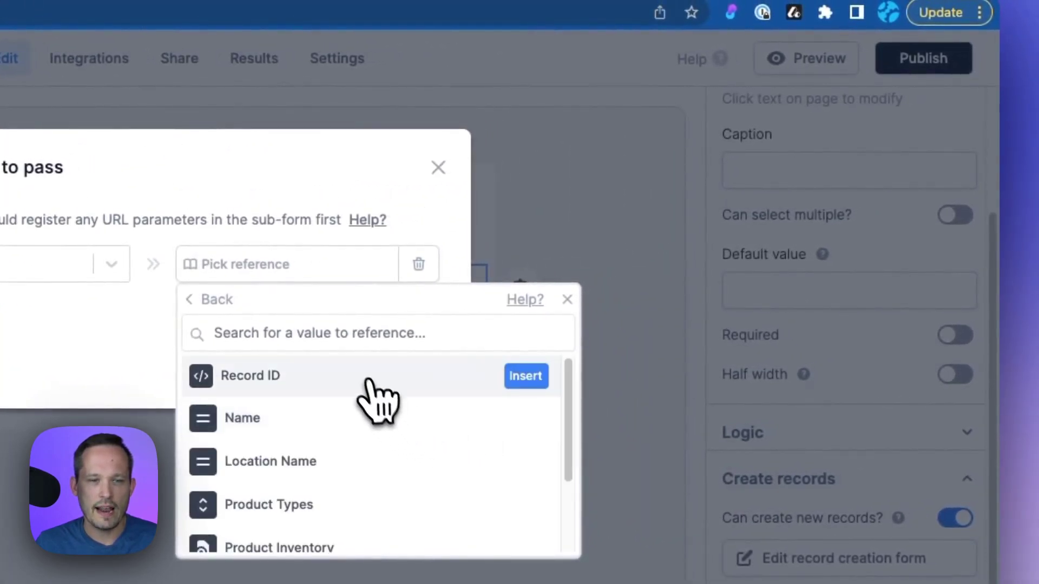
pyautogui.click(526, 379)
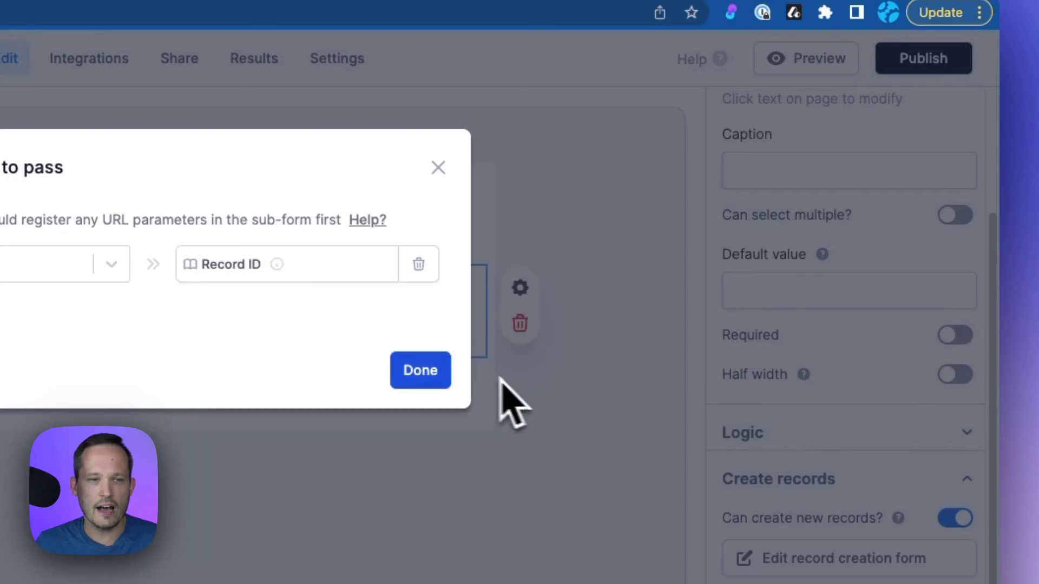
pyautogui.click(410, 366)
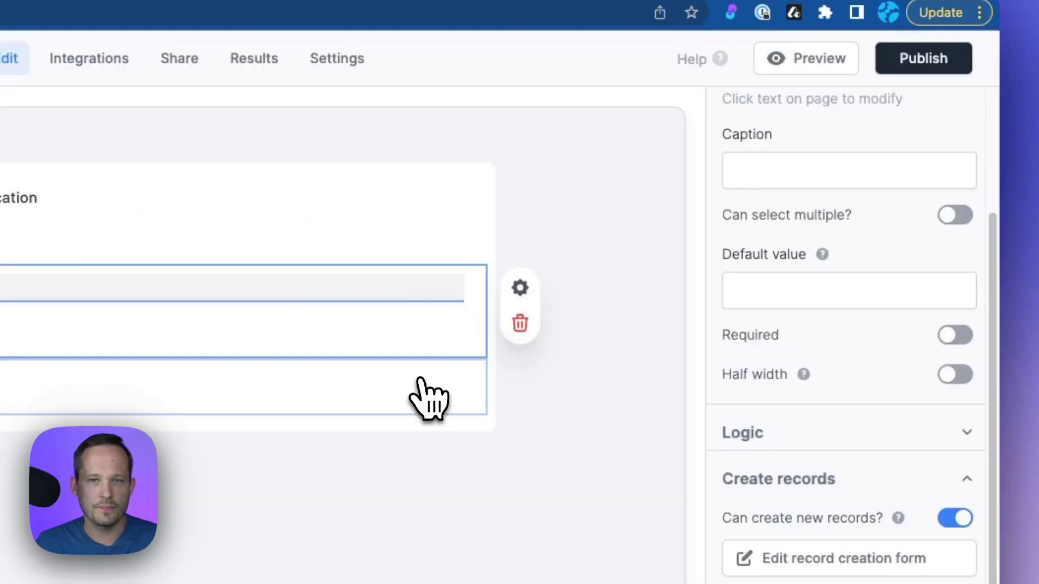
# Publish the Order Picking form, pick warehouse location A-1 on the live form, and start a Zone Picking record
pyautogui.click(547, 292)
pyautogui.click(942, 60)
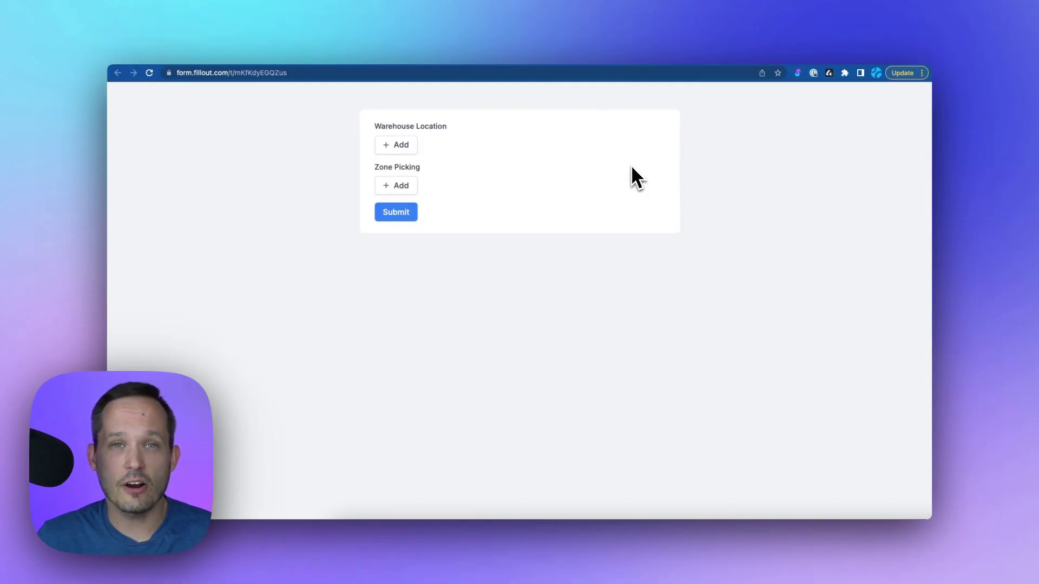
pyautogui.click(398, 150)
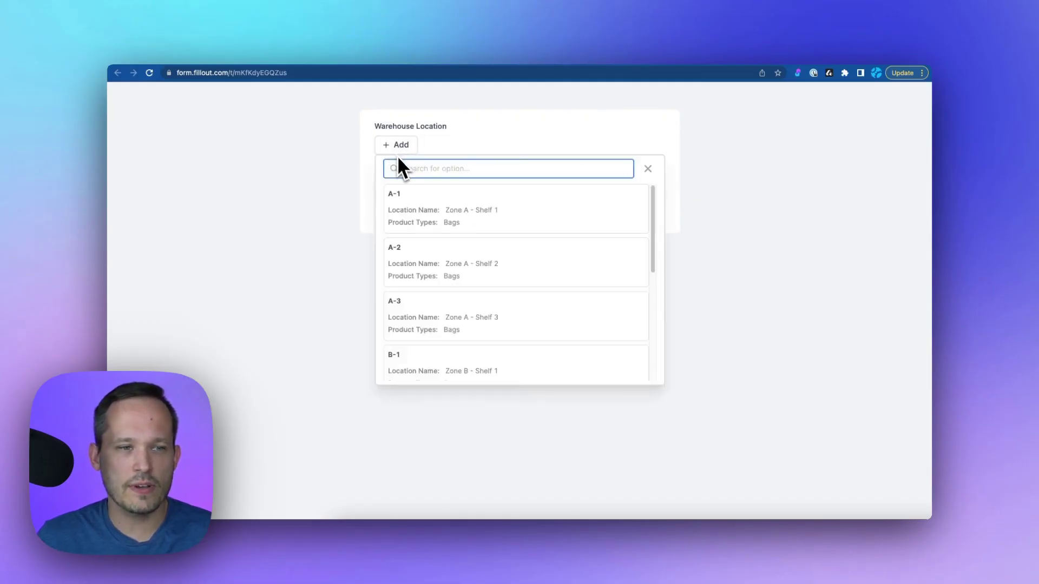
pyautogui.click(426, 202)
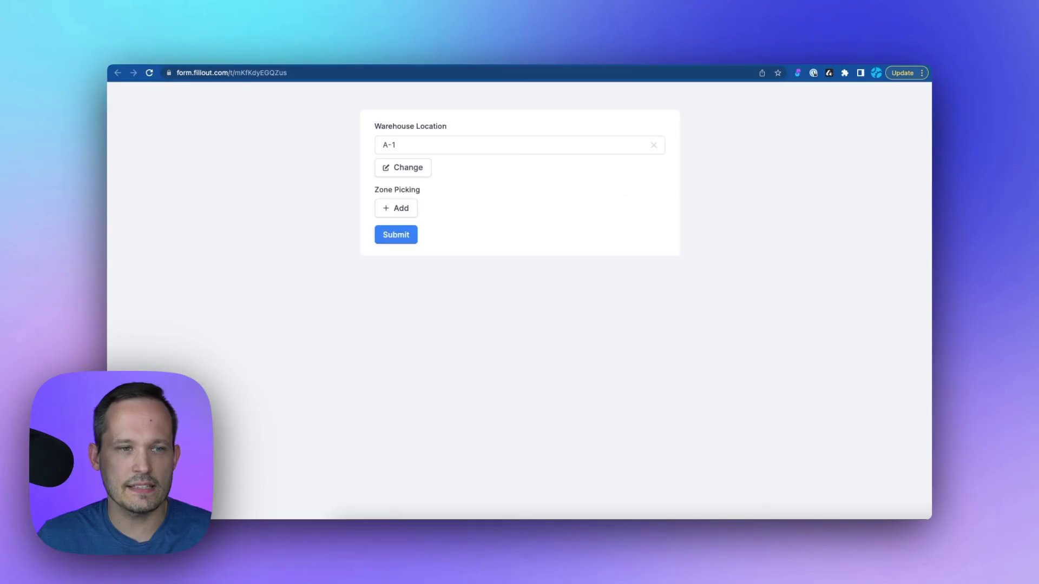
pyautogui.click(391, 208)
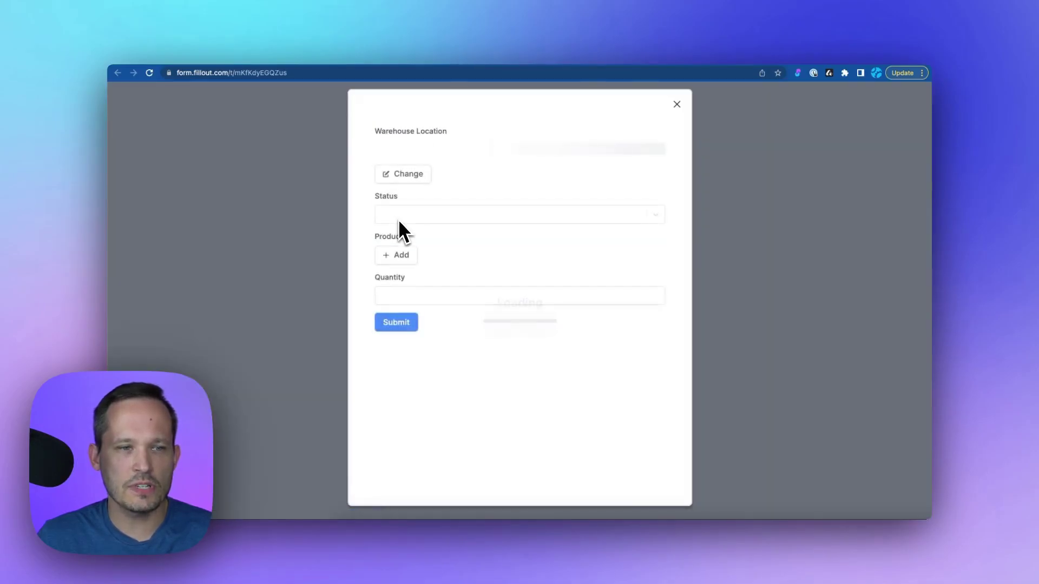